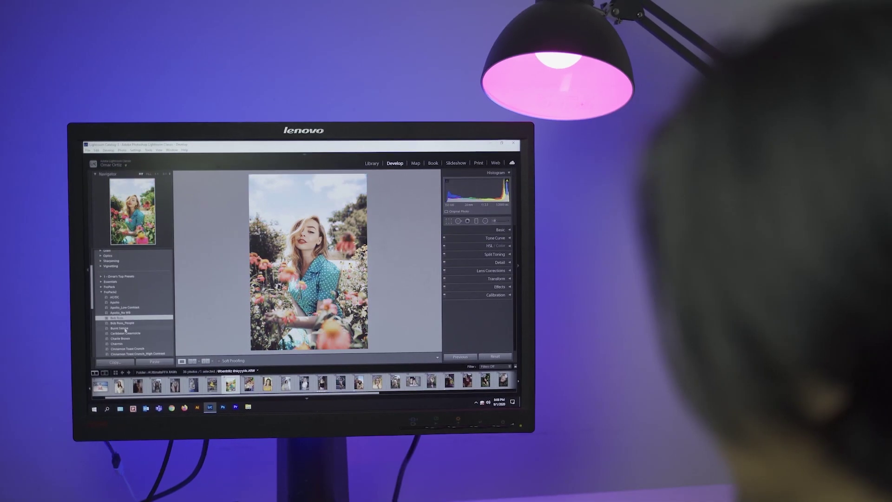
Apply Retouch Pro's Easy smoothing to the mascara portrait and toggle its layer to compare.
scroll(126, 325, "down", 3)
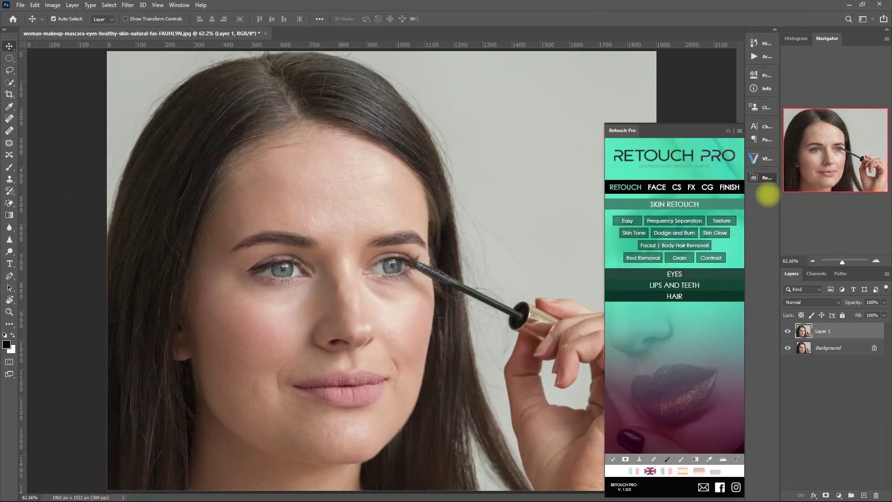
left_click(632, 220)
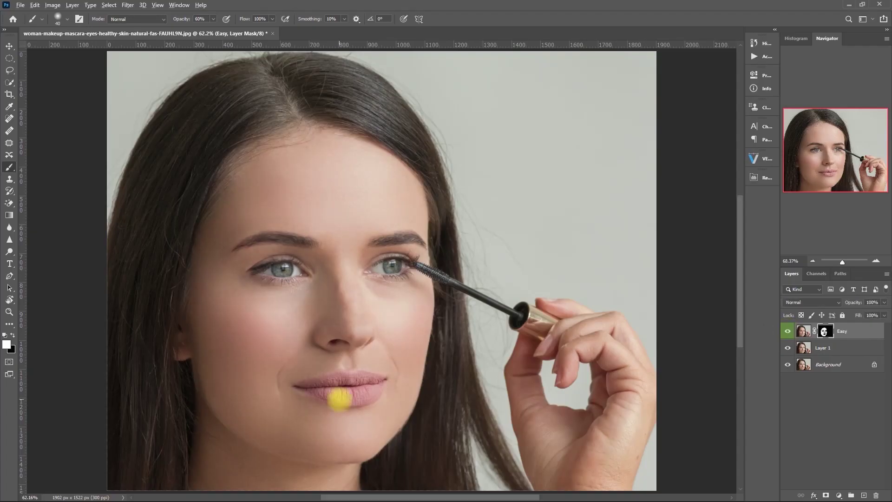
scroll(339, 399, "up", 5)
left_click(787, 330)
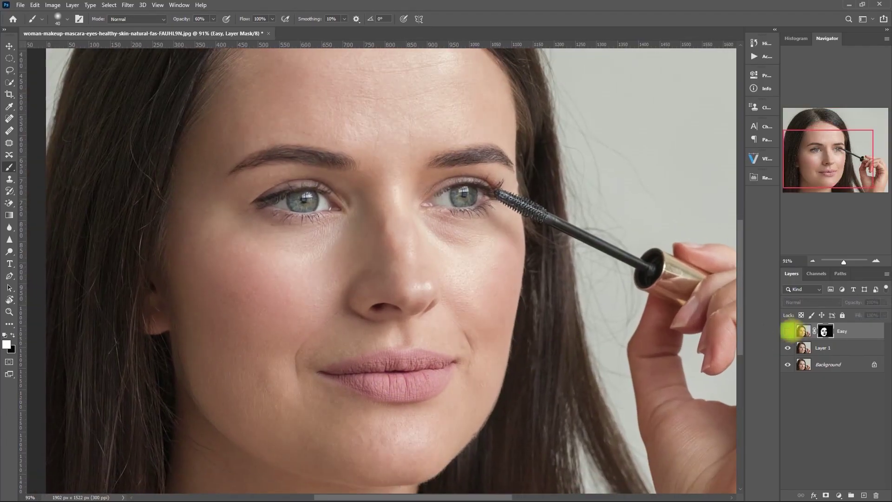
left_click(787, 331)
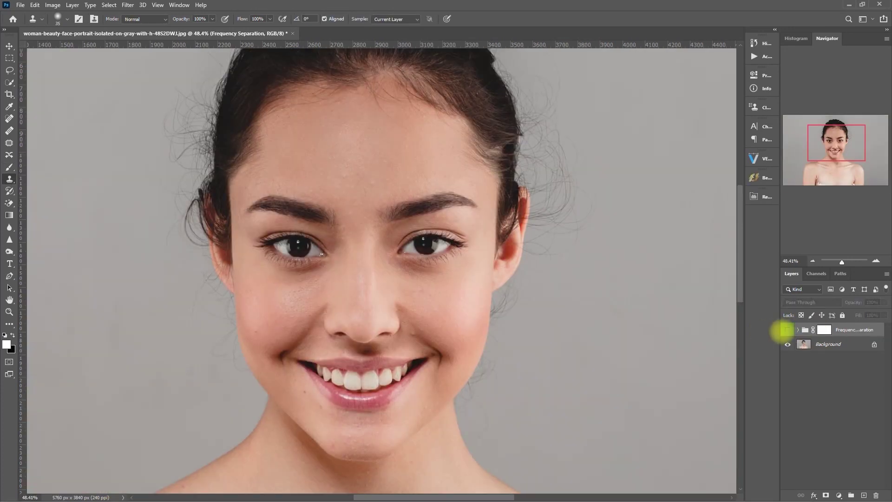
scroll(473, 320, "up", 3)
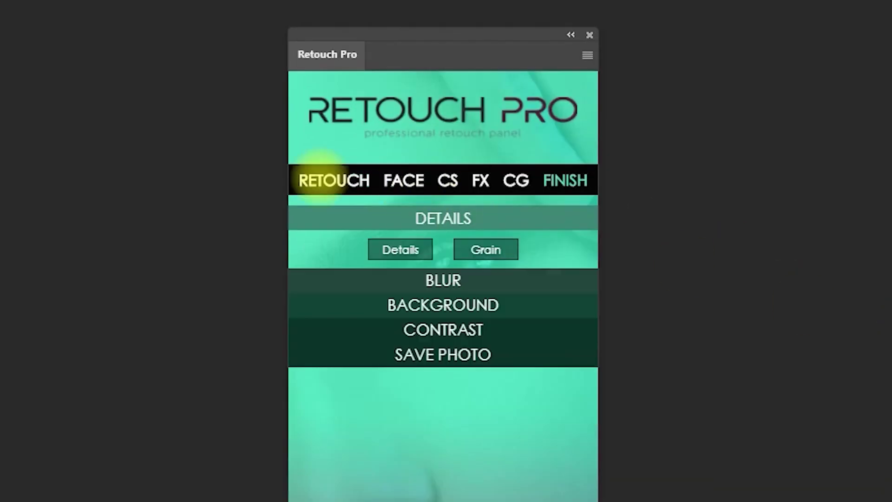
Browse the Retouch Pro RETOUCH, FACE, CS, FX, CG and FINISH sections in turn.
left_click(320, 180)
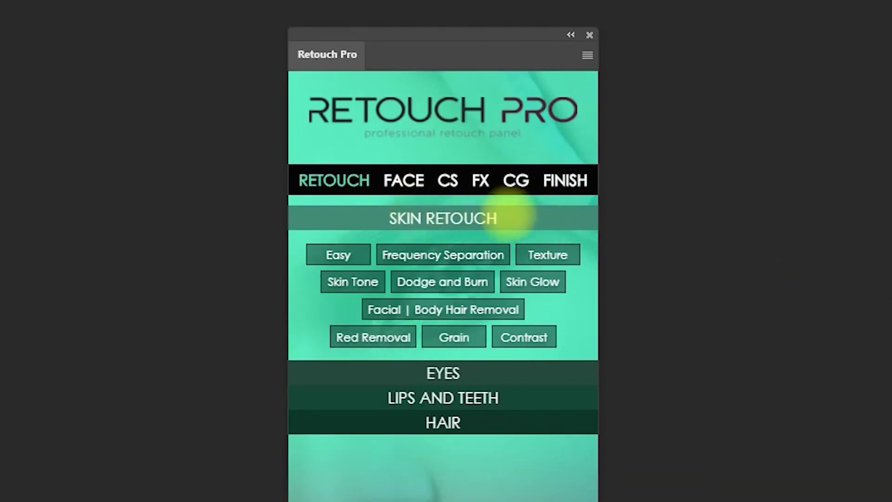
left_click(404, 181)
left_click(447, 181)
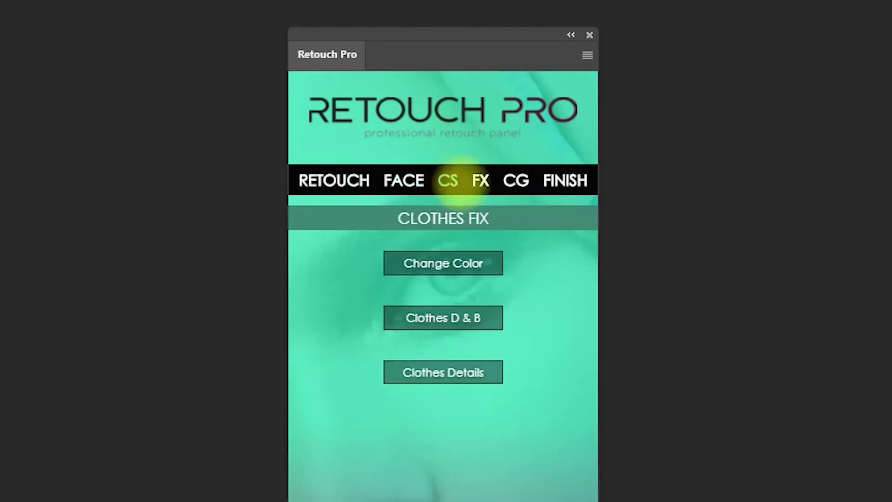
left_click(480, 181)
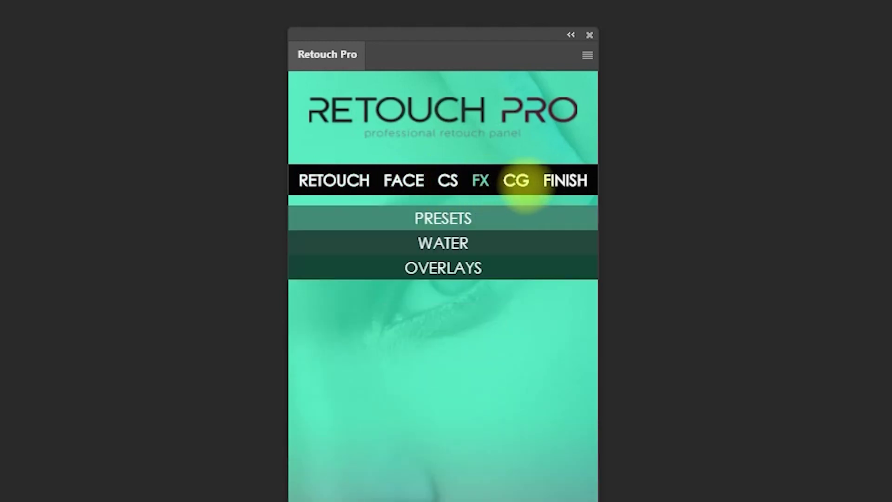
left_click(516, 182)
left_click(575, 184)
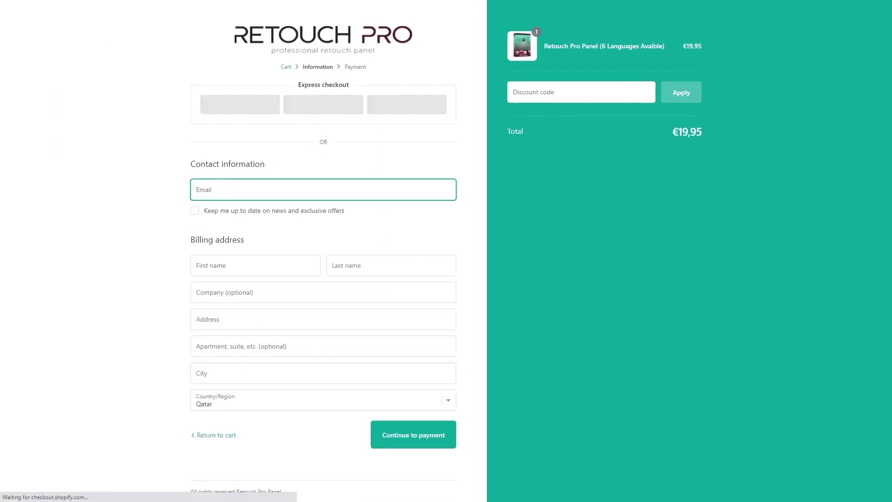
Enter the coupon code in the Discount code field and apply it to the order.
left_click(580, 92)
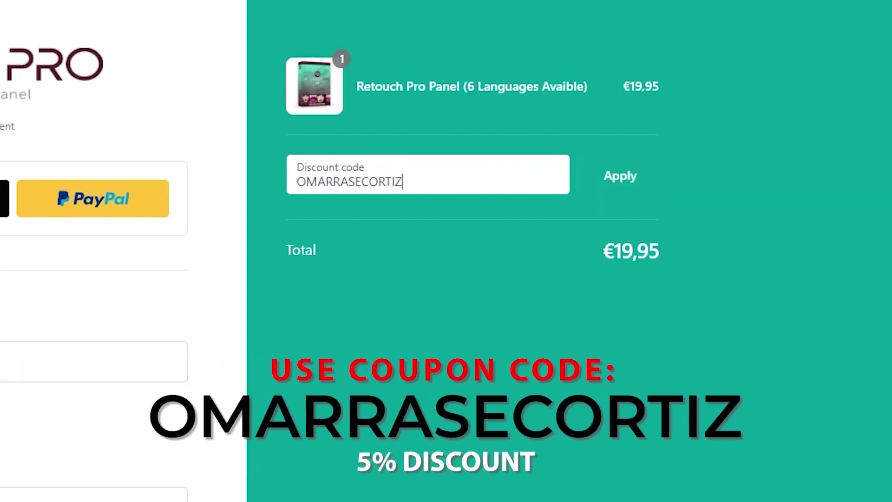
key("Return")
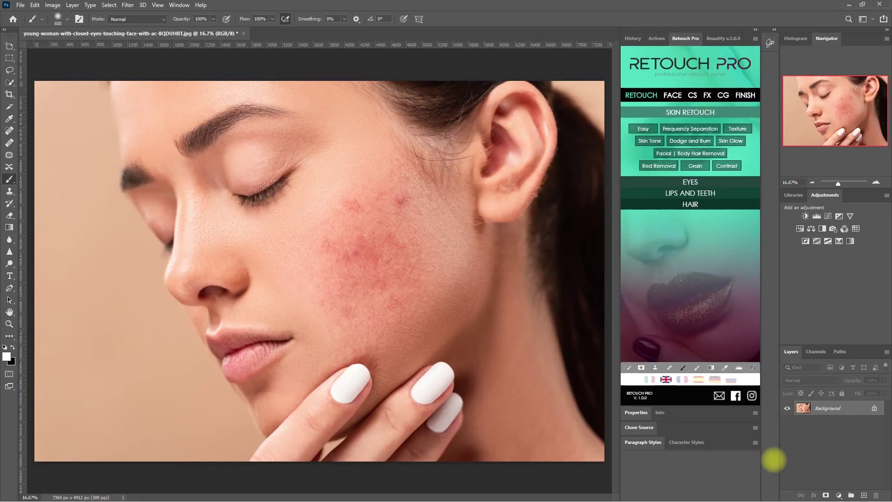
left_click(647, 128)
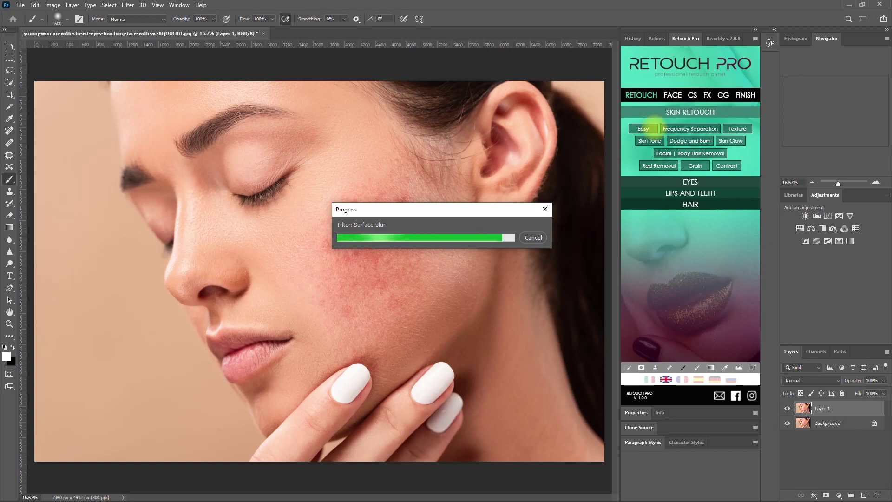
left_click(698, 369)
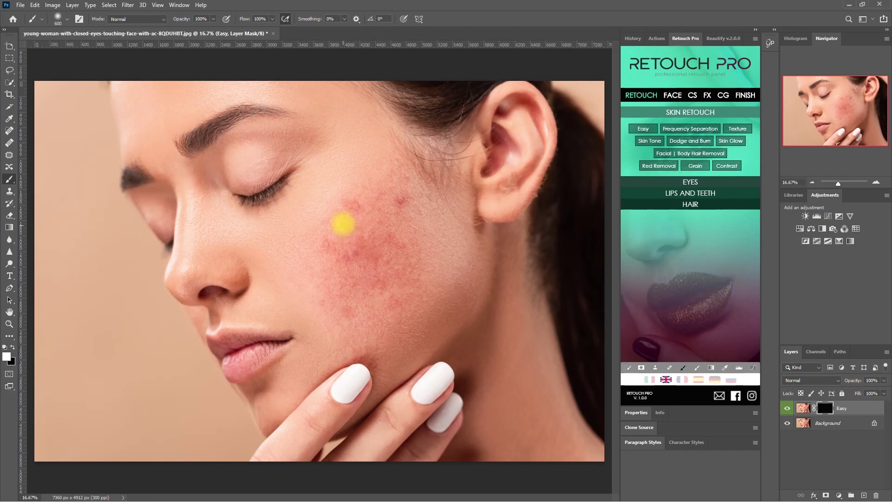
mouse_move(351, 205)
left_mouse_down()
mouse_move(338, 242)
mouse_move(375, 200)
left_mouse_up()
mouse_move(295, 245)
left_mouse_down()
mouse_move(373, 262)
mouse_move(400, 198)
mouse_move(374, 281)
mouse_move(304, 297)
mouse_move(398, 317)
mouse_move(402, 348)
mouse_move(442, 230)
mouse_move(383, 204)
mouse_move(384, 215)
left_mouse_up()
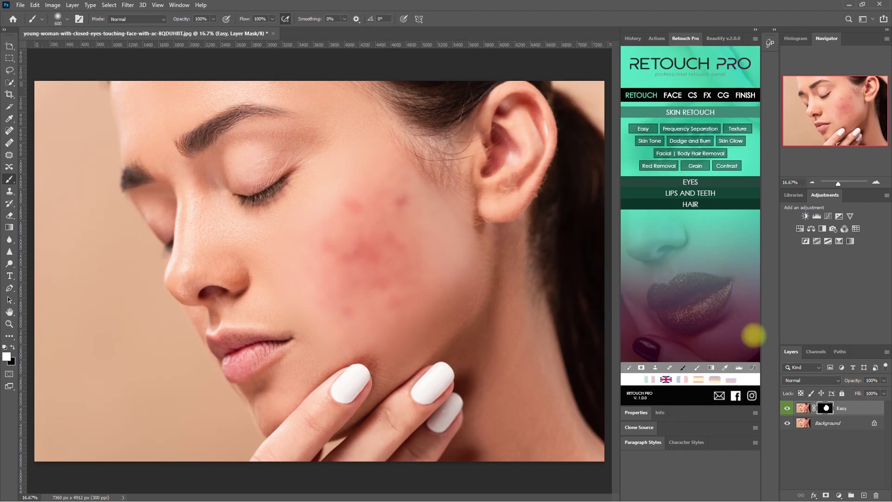
left_click(787, 409)
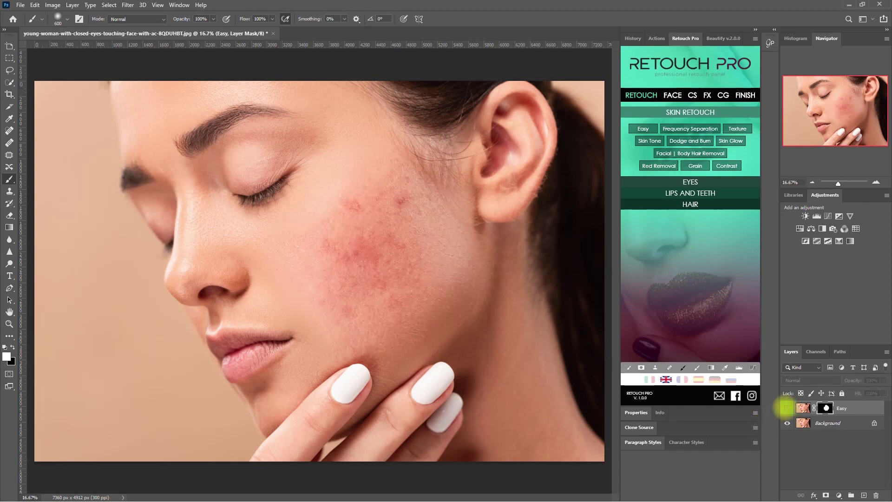
left_click(787, 407)
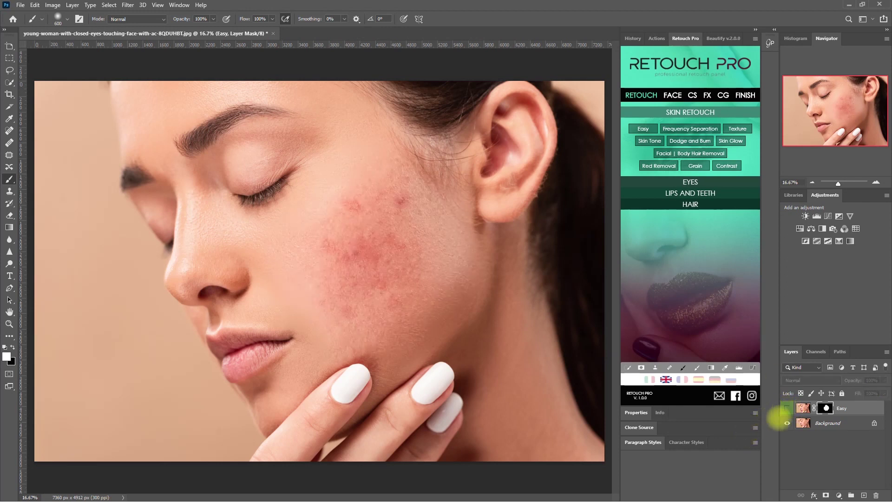
left_click(787, 408)
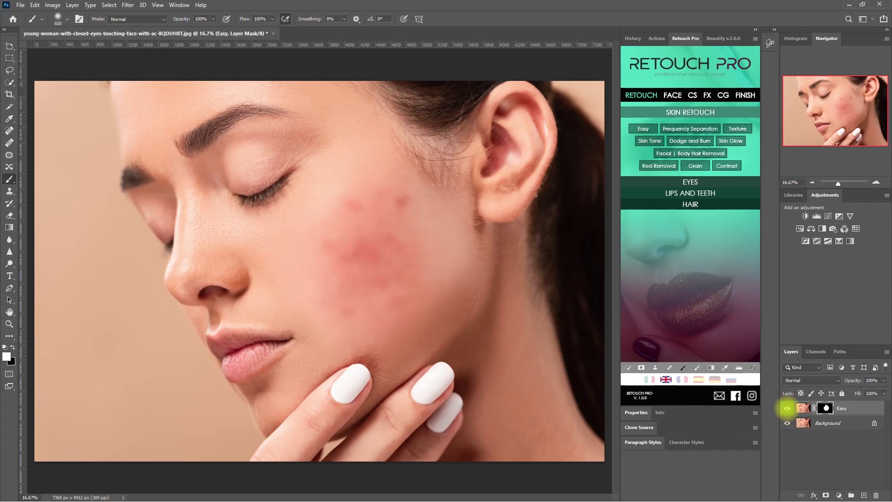
left_click_drag(859, 408, 875, 494)
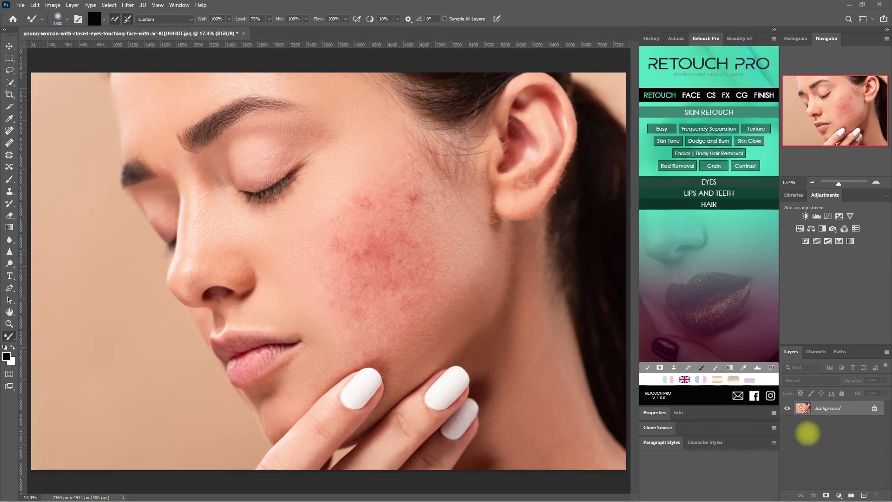
Create a Frequency Separation group on the acne portrait and select its Low layer.
left_click(723, 127)
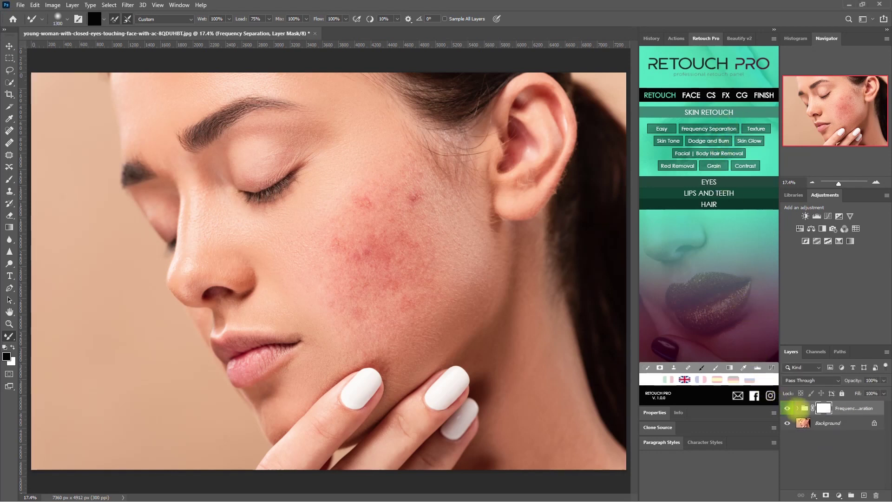
left_click(797, 408)
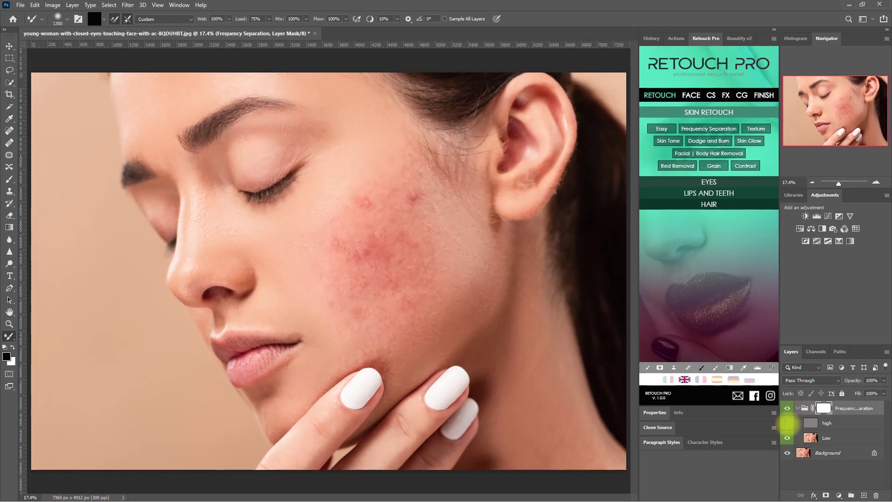
left_click(811, 437)
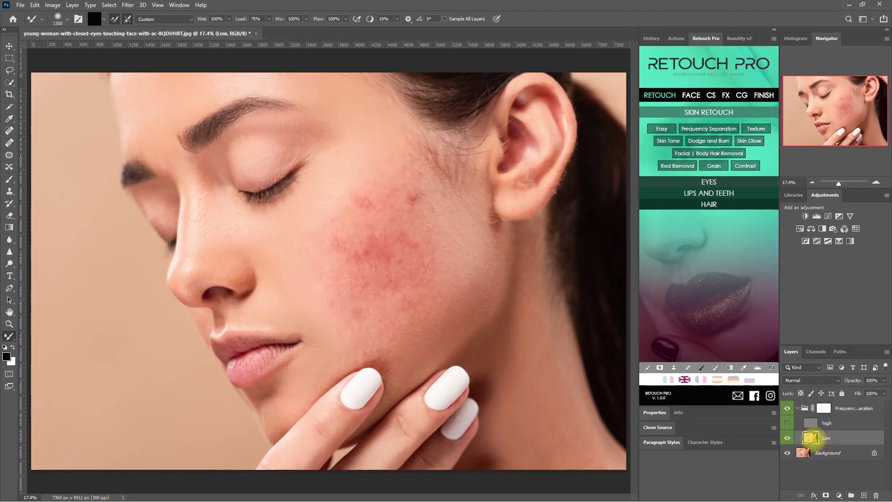
Choose the Mixer Brush and adjust its Wet, Load and Mix settings.
left_click(12, 336)
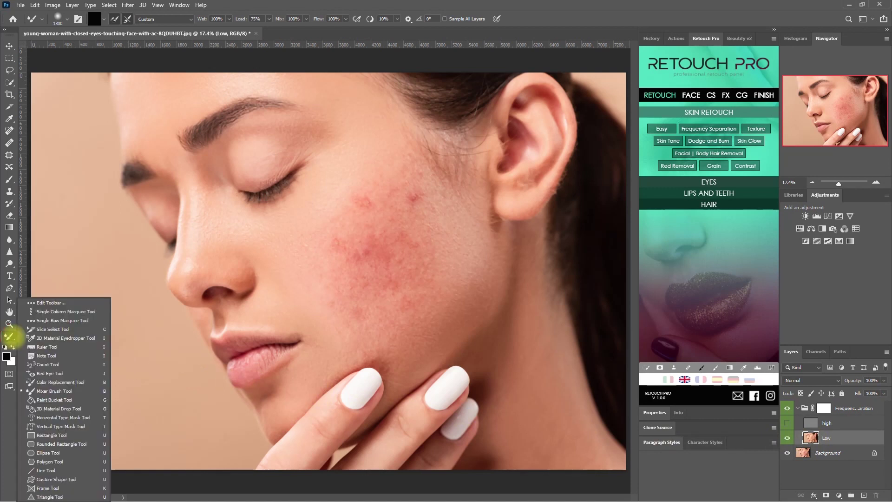
left_click(88, 391)
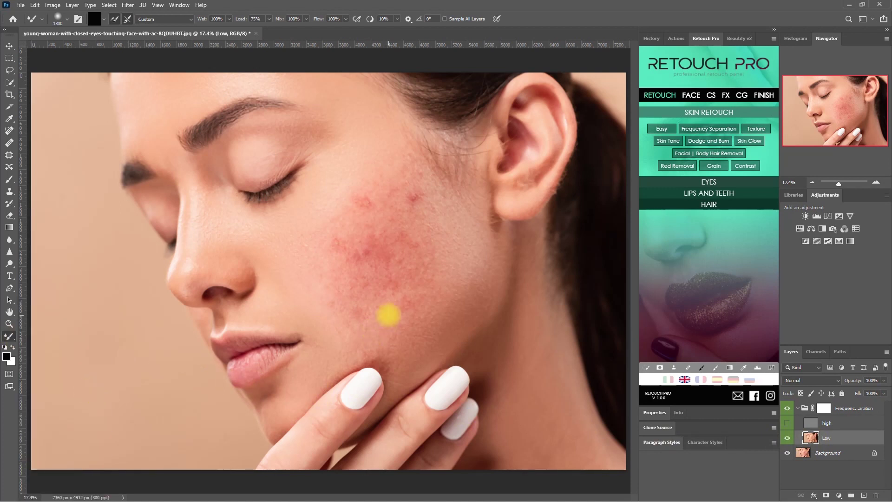
left_click(229, 19)
left_click(268, 19)
left_click(307, 19)
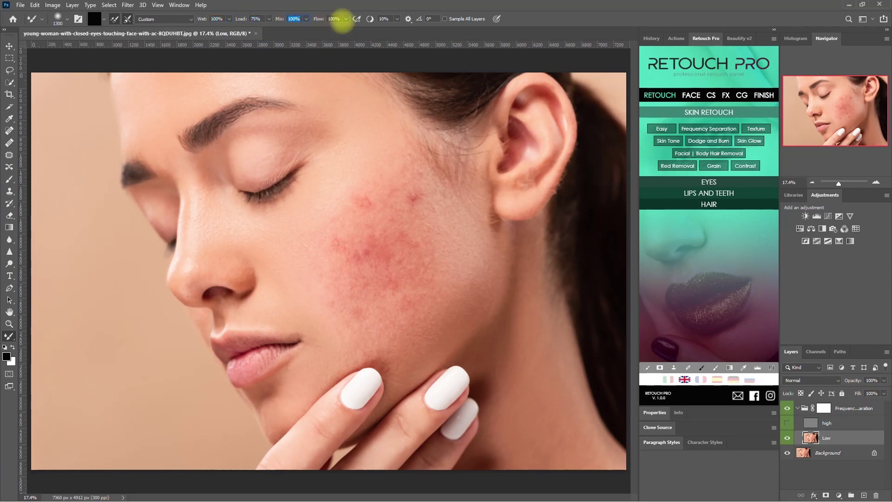
Set the Mixer Brush flow and blend away the cheek redness on the Low layer.
left_click(346, 19)
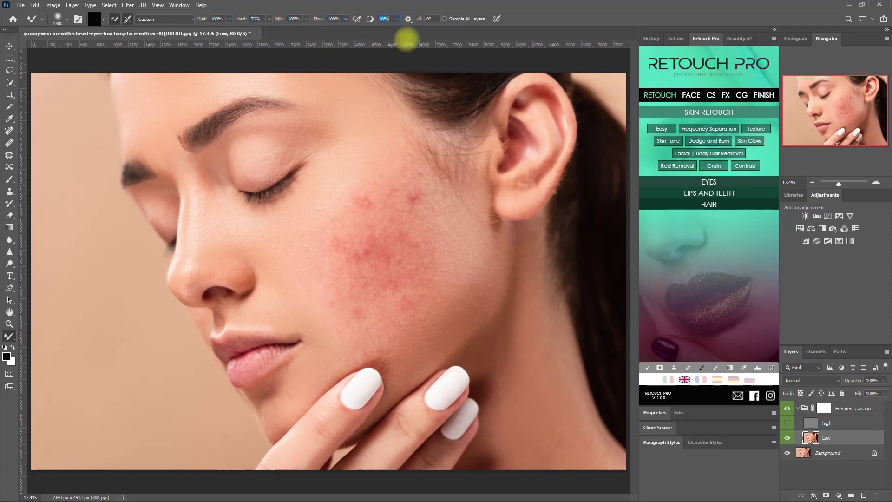
mouse_move(388, 187)
left_mouse_down()
mouse_move(458, 273)
mouse_move(418, 250)
mouse_move(393, 208)
mouse_move(352, 205)
mouse_move(406, 284)
mouse_move(320, 254)
mouse_move(389, 314)
mouse_move(476, 288)
mouse_move(430, 256)
mouse_move(356, 231)
mouse_move(403, 196)
left_mouse_up()
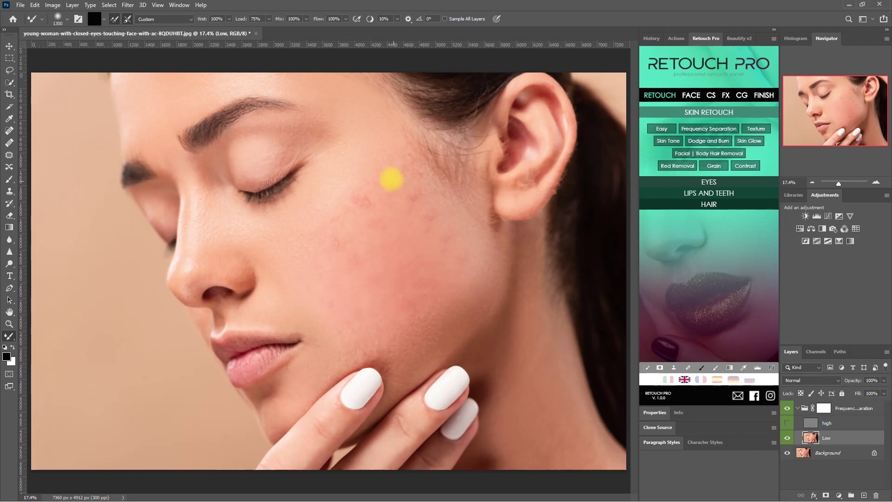
mouse_move(379, 158)
left_mouse_down()
mouse_move(442, 252)
mouse_move(267, 265)
mouse_move(358, 221)
mouse_move(385, 292)
mouse_move(199, 277)
mouse_move(355, 235)
mouse_move(382, 292)
mouse_move(388, 344)
mouse_move(414, 225)
mouse_move(368, 207)
mouse_move(399, 288)
mouse_move(205, 296)
mouse_move(328, 226)
left_mouse_up()
mouse_move(334, 298)
left_mouse_down()
mouse_move(437, 246)
mouse_move(378, 346)
mouse_move(440, 273)
mouse_move(379, 312)
mouse_move(386, 378)
mouse_move(370, 253)
mouse_move(342, 234)
left_mouse_up()
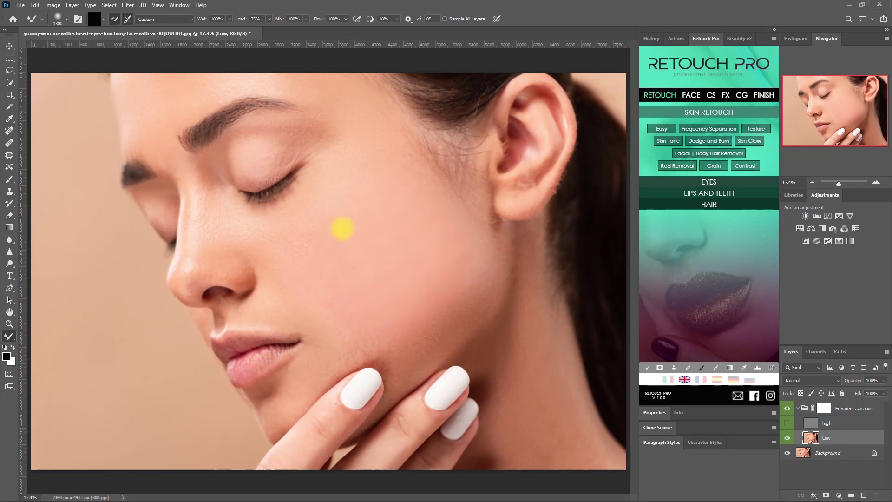
Blend the lower cheek, jaw and chin skin, shrinking the brush to 700.
mouse_move(384, 174)
left_mouse_down()
mouse_move(454, 314)
mouse_move(412, 358)
mouse_move(358, 309)
mouse_move(438, 338)
mouse_move(417, 293)
mouse_move(473, 301)
mouse_move(461, 422)
mouse_move(454, 281)
left_mouse_up()
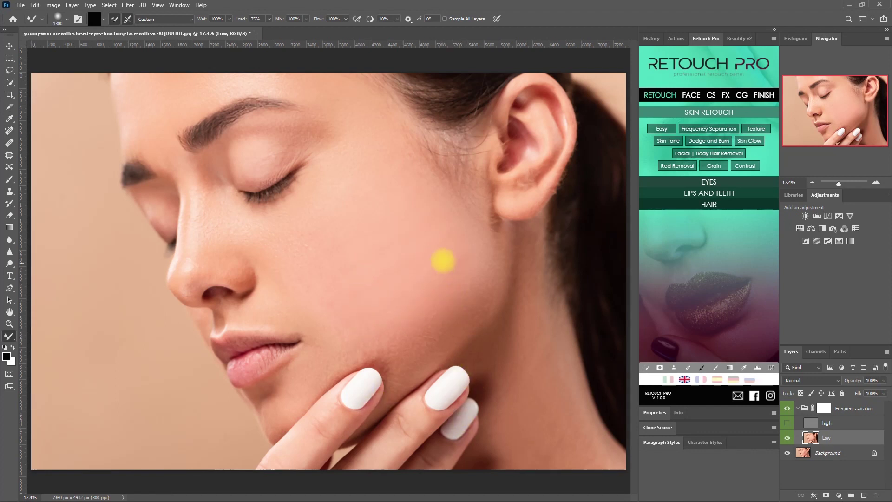
mouse_move(444, 247)
left_mouse_down()
mouse_move(461, 298)
mouse_move(406, 334)
mouse_move(354, 292)
mouse_move(431, 392)
mouse_move(442, 252)
mouse_move(410, 339)
mouse_move(366, 381)
left_mouse_up()
key("bracketleft")
key("bracketleft")
key("bracketleft")
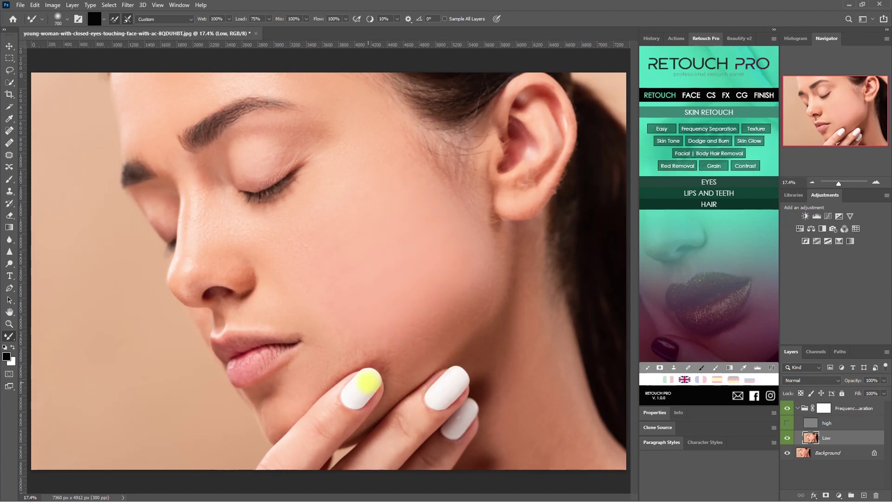
mouse_move(359, 246)
left_mouse_down()
mouse_move(404, 271)
mouse_move(440, 274)
mouse_move(388, 256)
mouse_move(411, 380)
mouse_move(464, 483)
mouse_move(418, 348)
mouse_move(313, 313)
mouse_move(386, 337)
mouse_move(464, 237)
mouse_move(535, 353)
left_mouse_up()
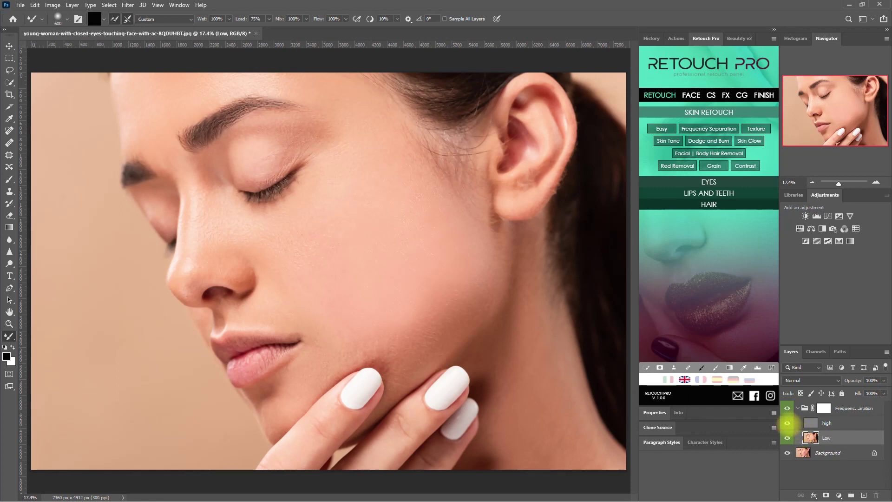
Fit the photo to the window, collapse Frequency Separation and toggle it to compare before/after.
key("ctrl+minus")
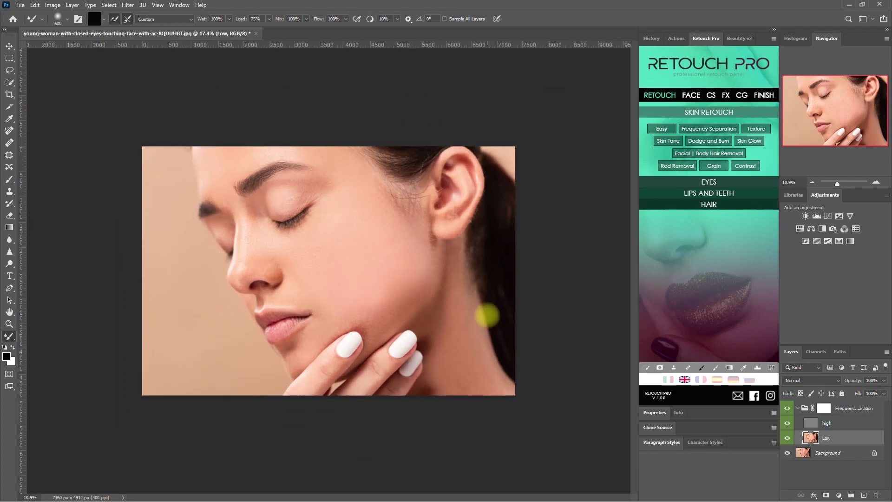
key("ctrl+minus")
key("ctrl+0")
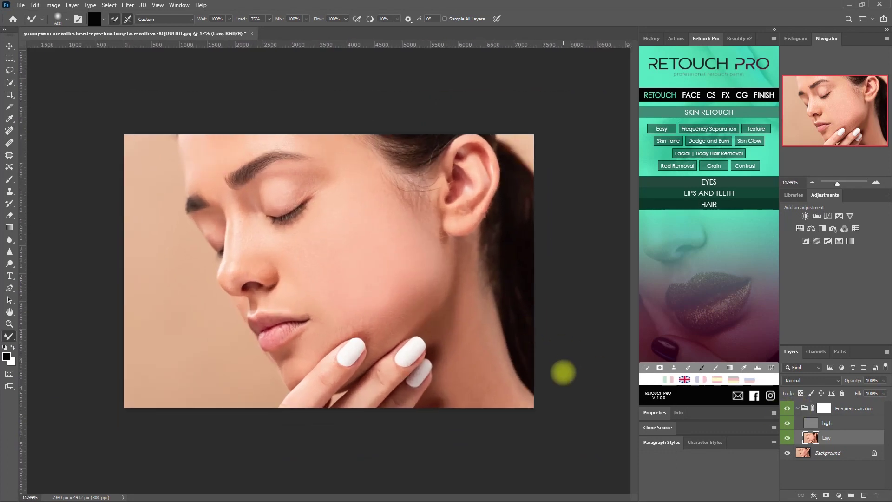
key("ctrl+0")
left_click(797, 407)
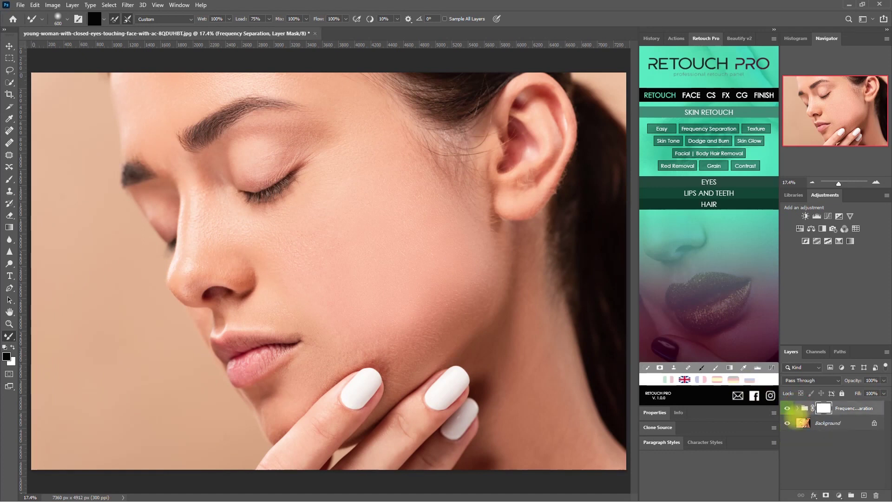
left_click(786, 408)
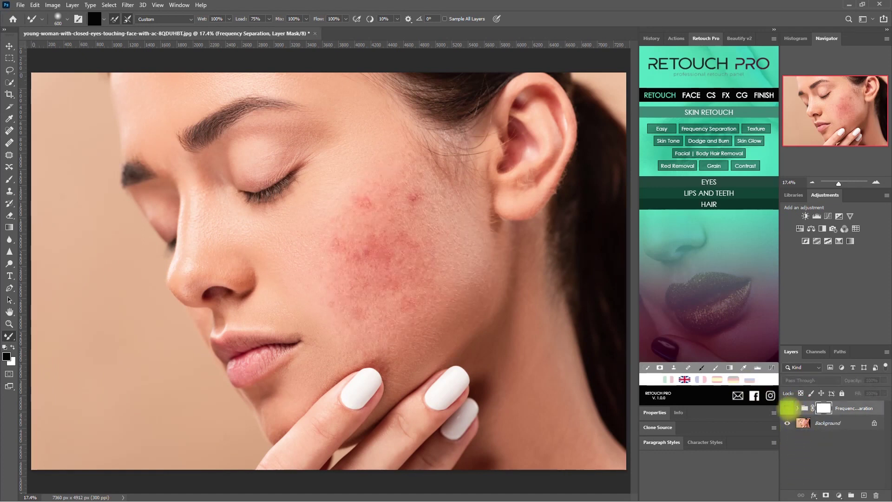
left_click(787, 408)
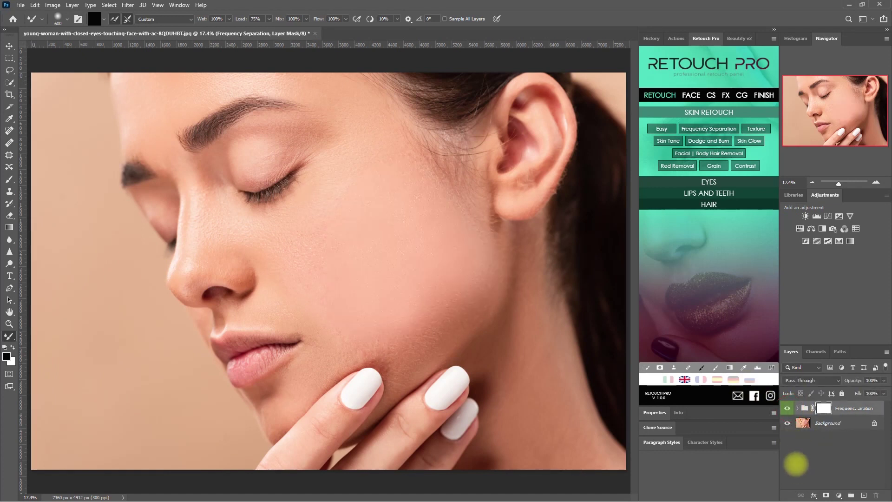
left_click(787, 408)
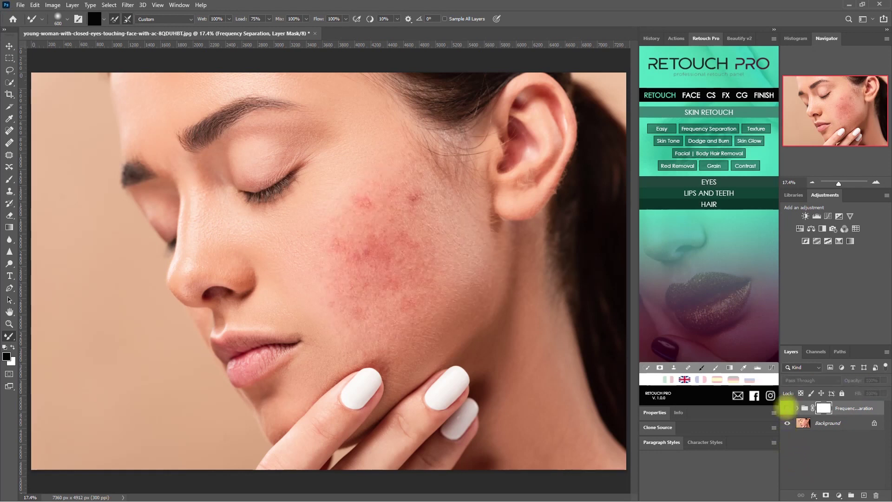
left_click(787, 407)
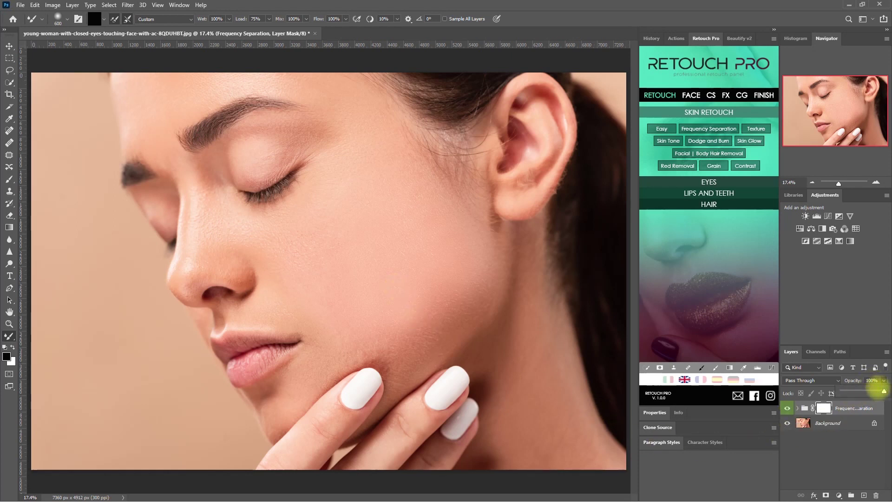
Lower the Frequency Separation group's opacity to 85% and toggle it against the original.
left_click_drag(880, 391, 871, 391)
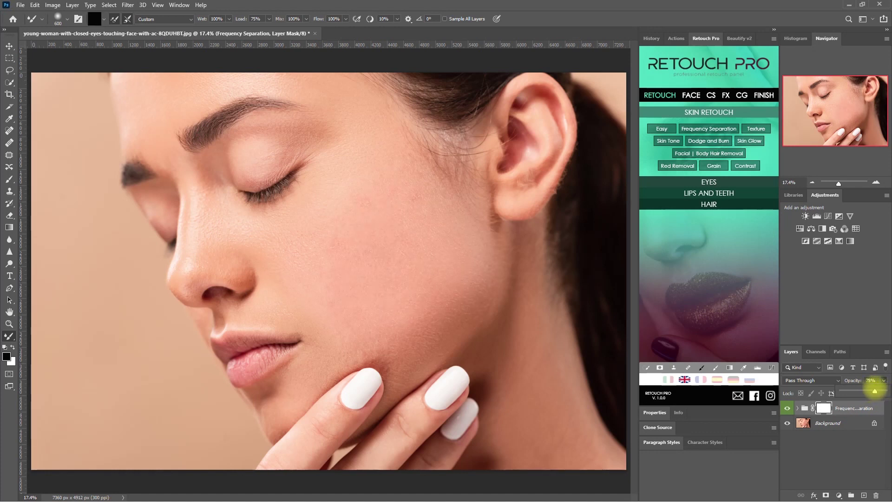
left_click(823, 455)
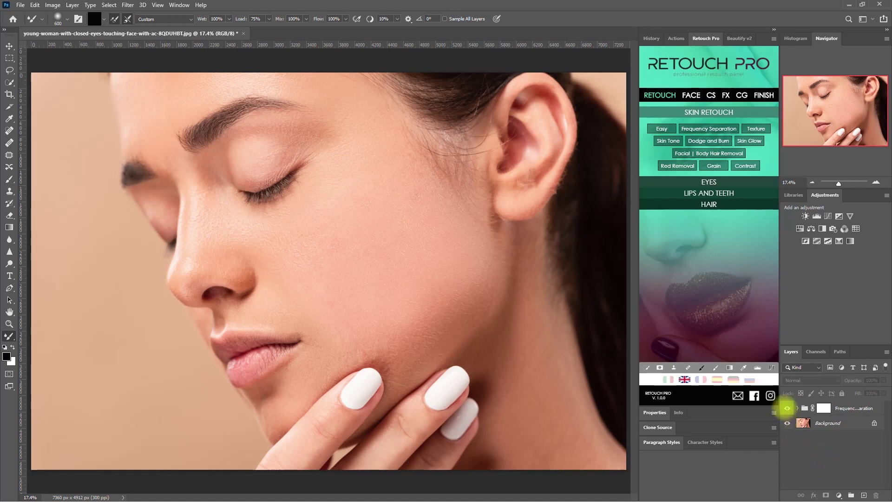
left_click(787, 408)
left_click(787, 408)
left_click(787, 408)
left_click(786, 408)
scroll(261, 343, "down", 3)
left_click(787, 408)
left_click(787, 407)
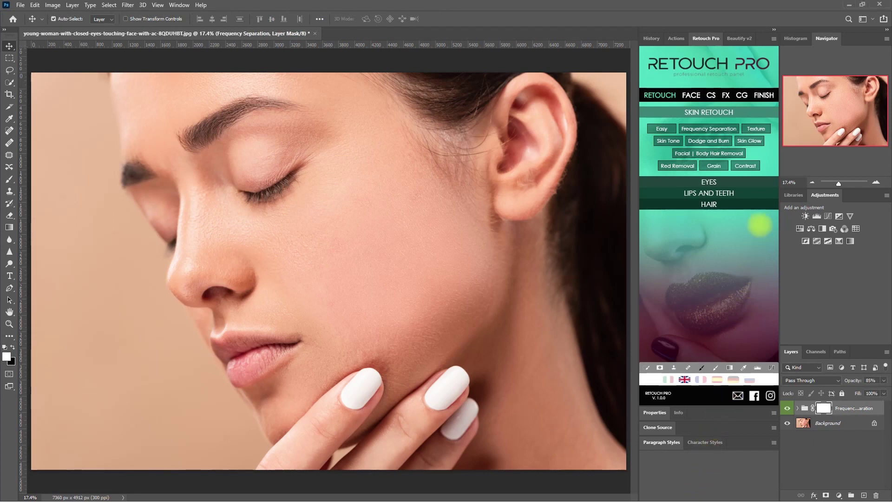
Add a Skin Texture layer and brush its mask over the cheek.
left_click(767, 128)
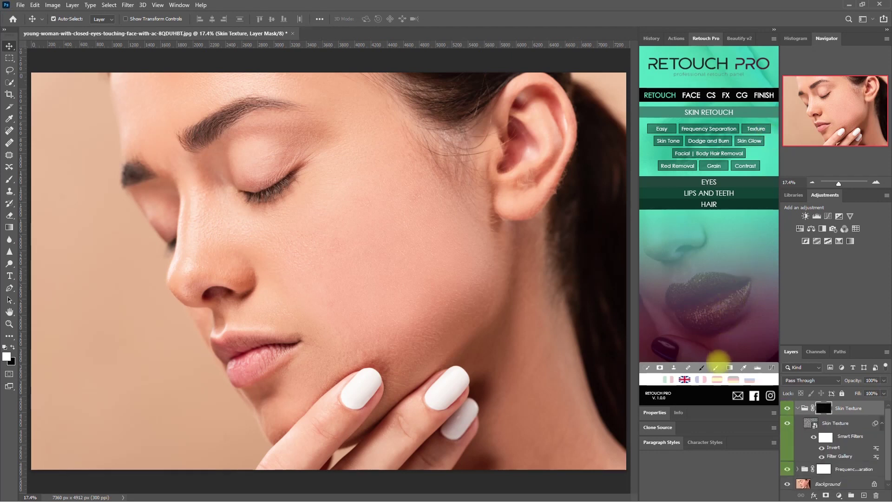
left_click(715, 367)
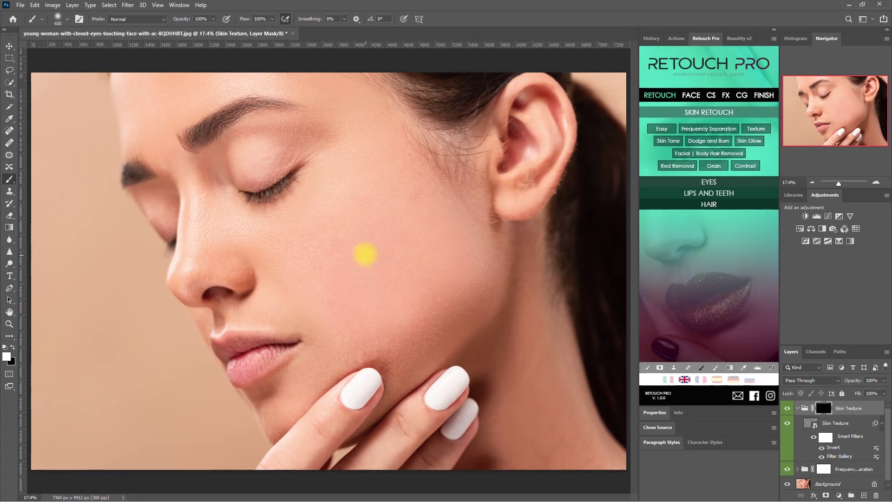
mouse_move(393, 198)
left_mouse_down()
mouse_move(462, 255)
mouse_move(348, 291)
left_mouse_up()
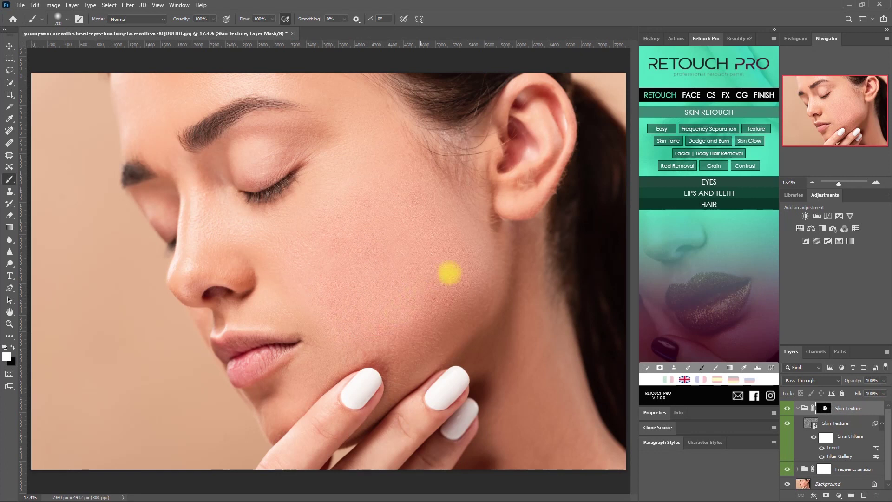
mouse_move(410, 288)
left_mouse_down()
mouse_move(394, 309)
mouse_move(446, 318)
left_mouse_up()
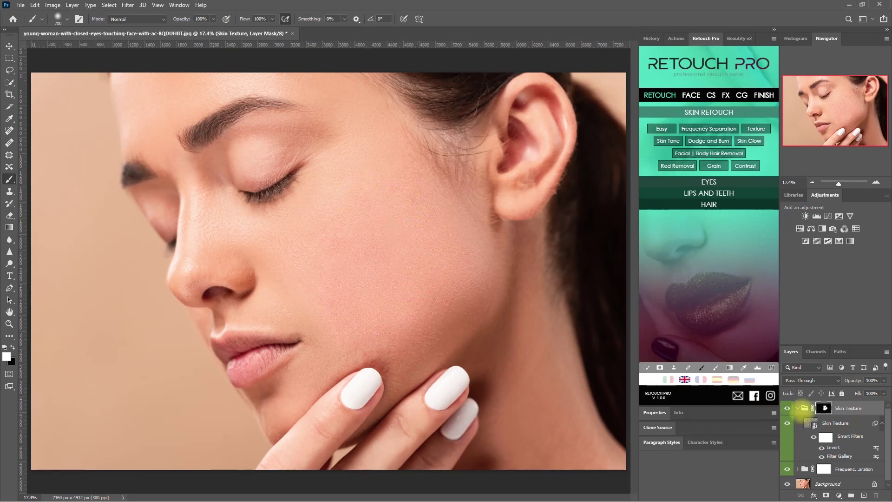
View the texture alone by hiding Frequency Separation and Background, then restore them.
left_click(798, 408)
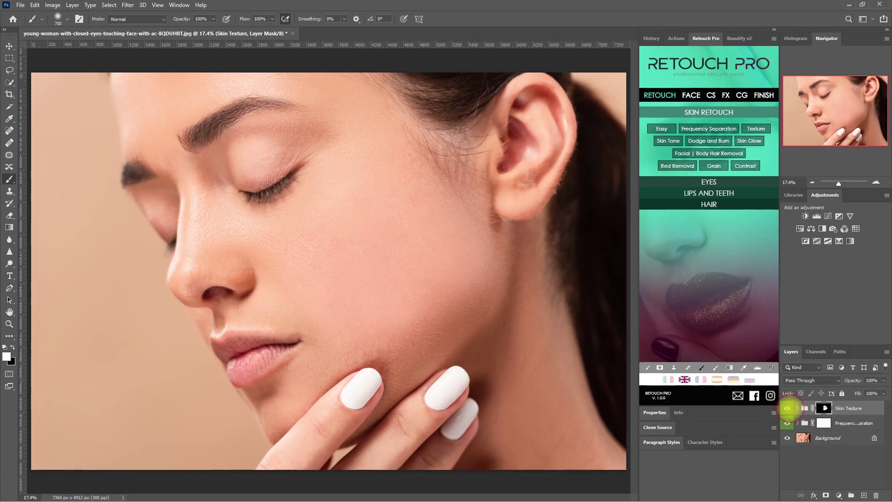
scroll(414, 269, "up", 5)
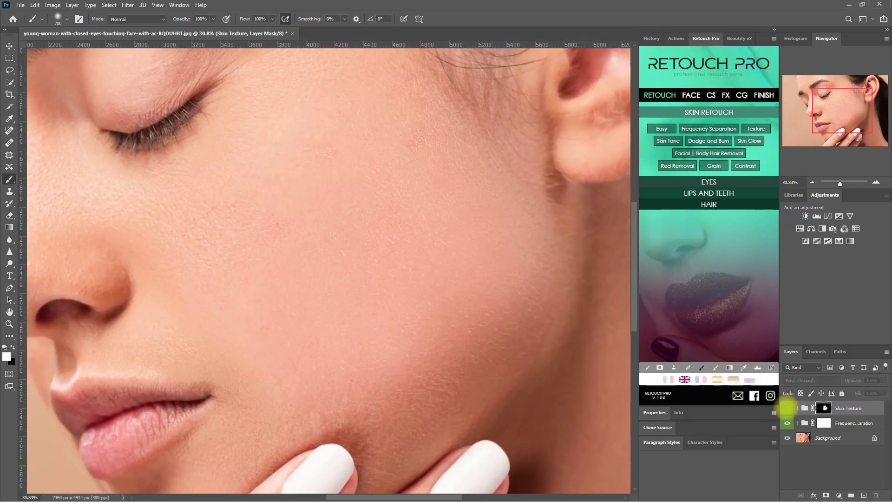
left_click(796, 407)
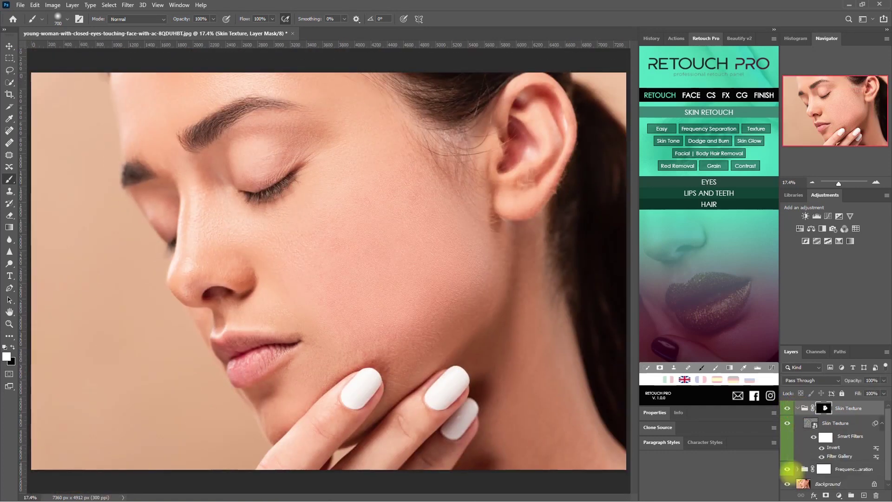
left_click_drag(787, 469, 787, 483)
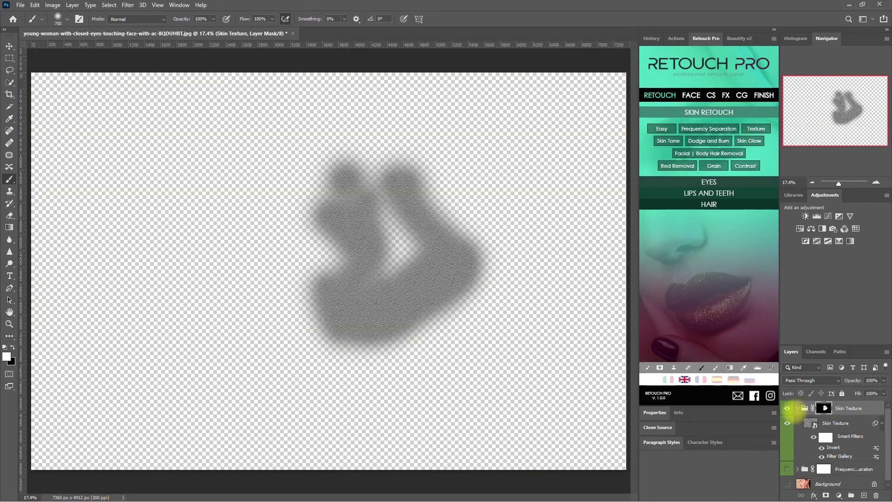
left_click(786, 469)
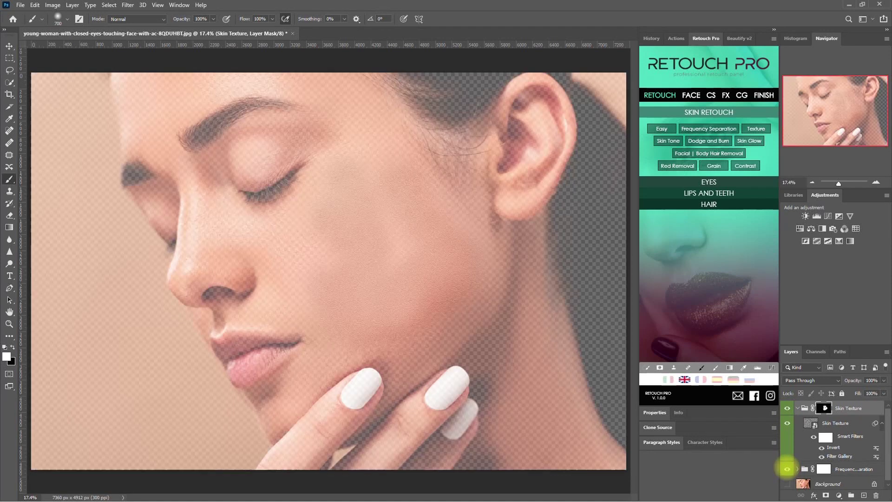
left_click(787, 483)
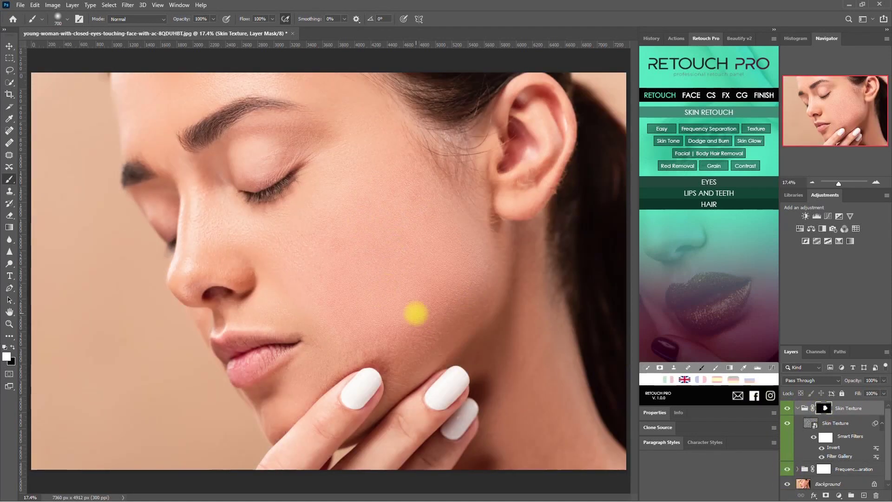
left_click(796, 407)
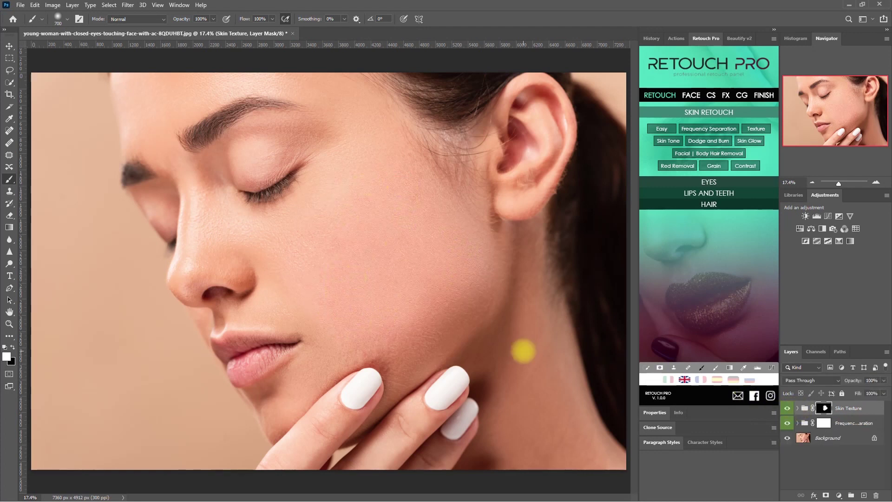
left_click(764, 95)
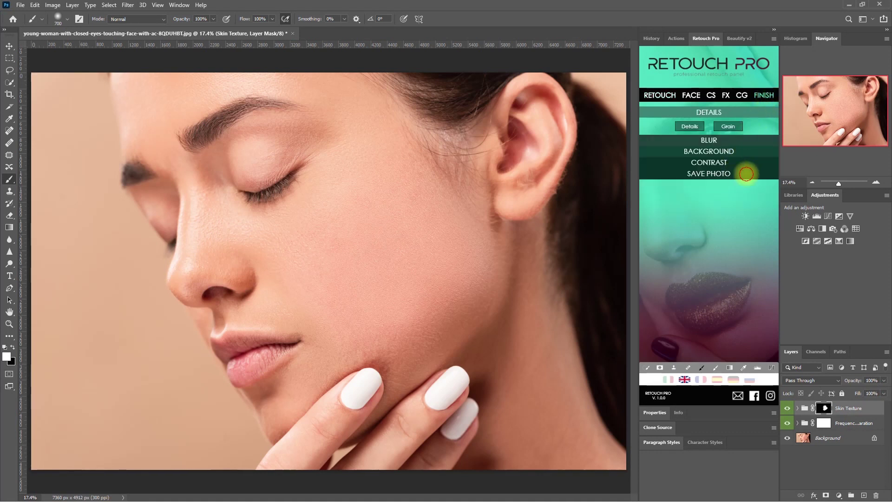
Export the photo through Save for Web as 'Retouc', then return to Retouch Pro's skin tools.
left_click(743, 173)
left_click(746, 172)
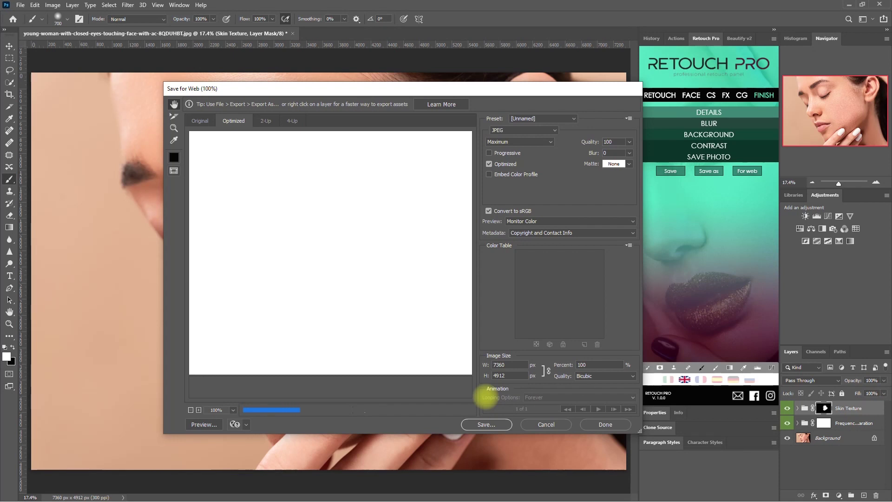
left_click(485, 424)
type("Retouc")
key("Return")
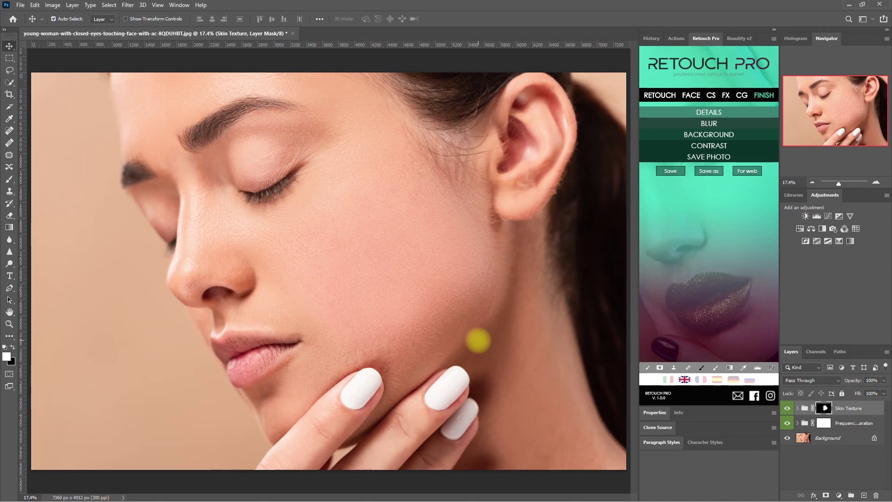
left_click(671, 96)
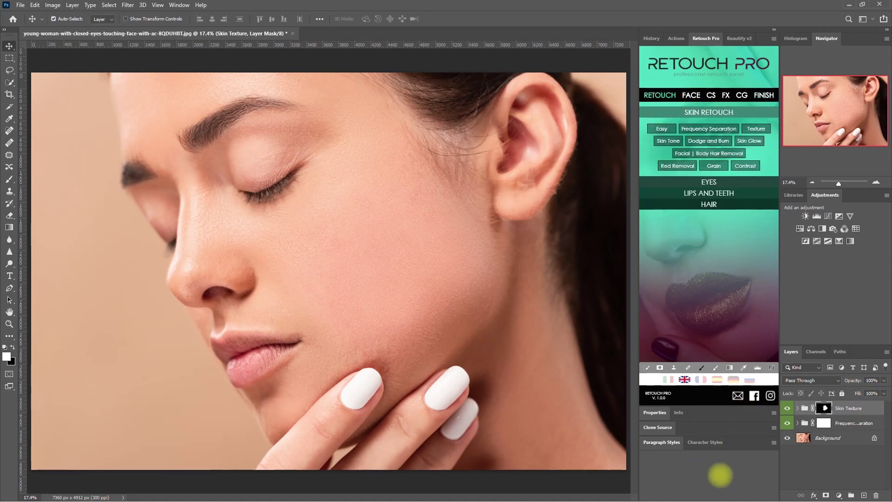
Group the Skin Texture and Frequency Separation groups into Group 1 and toggle it to compare.
left_click(855, 422, "shift")
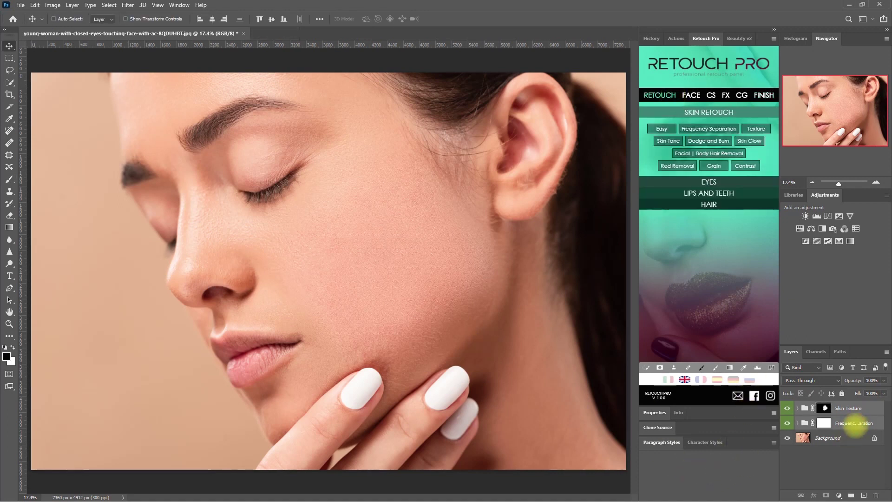
key("ctrl+g")
left_click(787, 406)
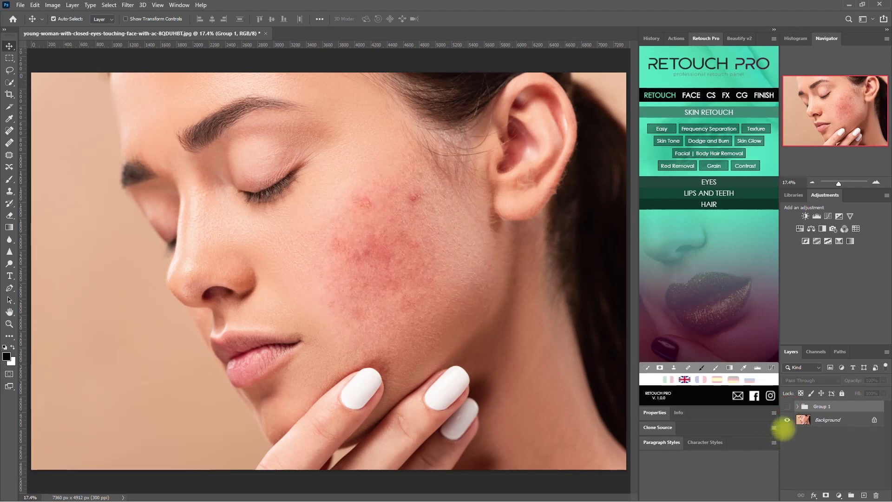
left_click(787, 406)
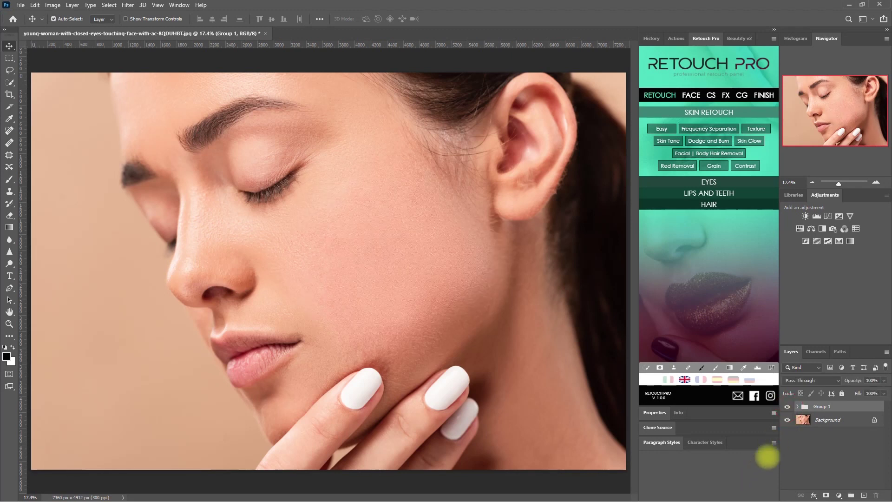
left_click(786, 406)
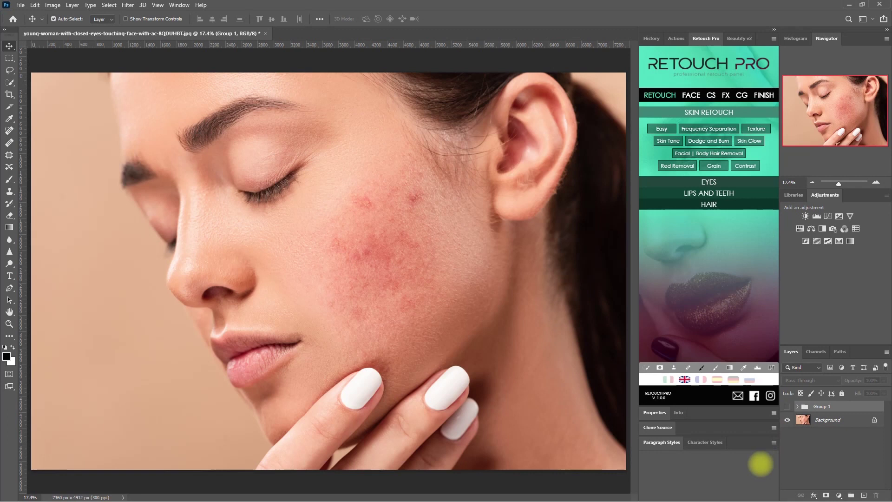
left_click(787, 406)
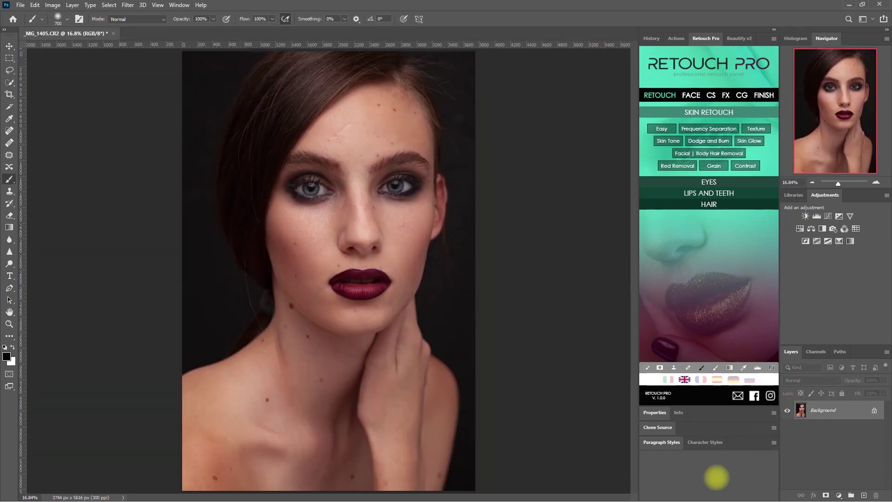
key("v")
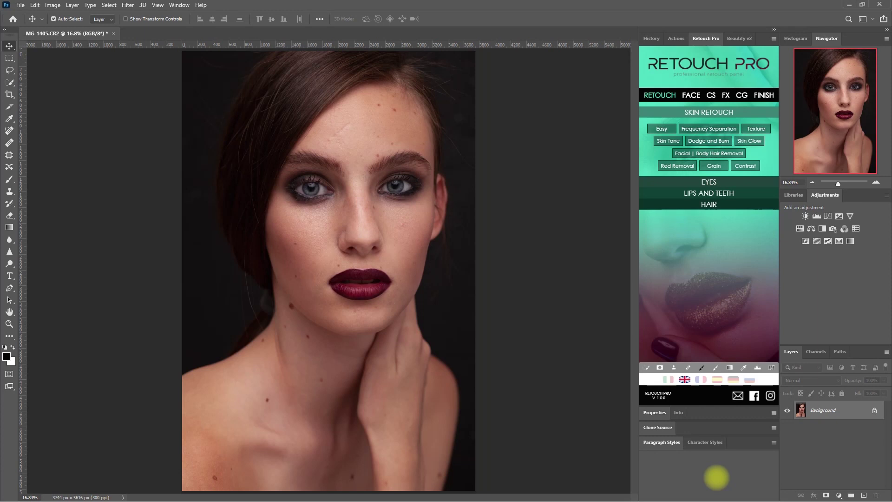
Duplicate the background into Layer 1 and set the Spot Healing Brush to size 50.
left_click(820, 465)
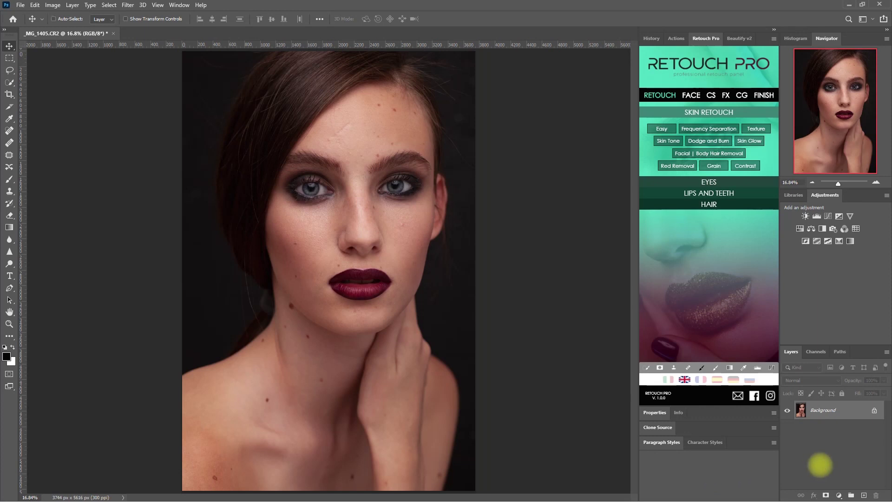
key("ctrl+j")
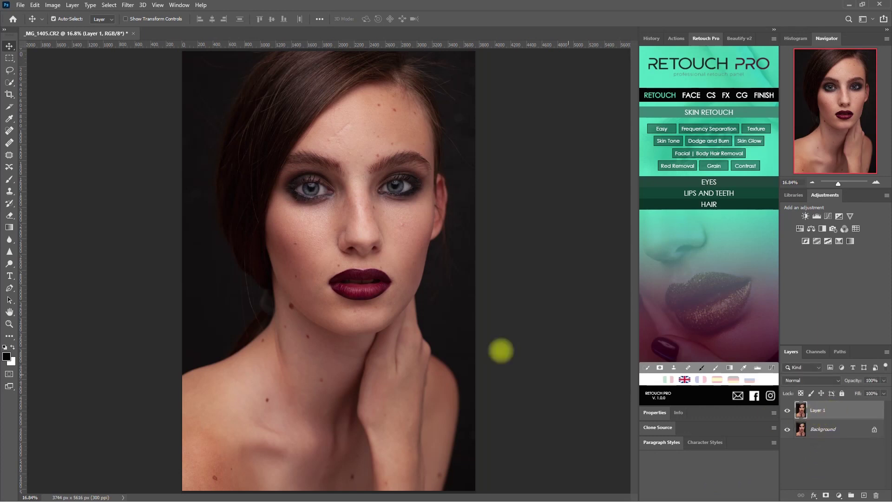
left_click(9, 129)
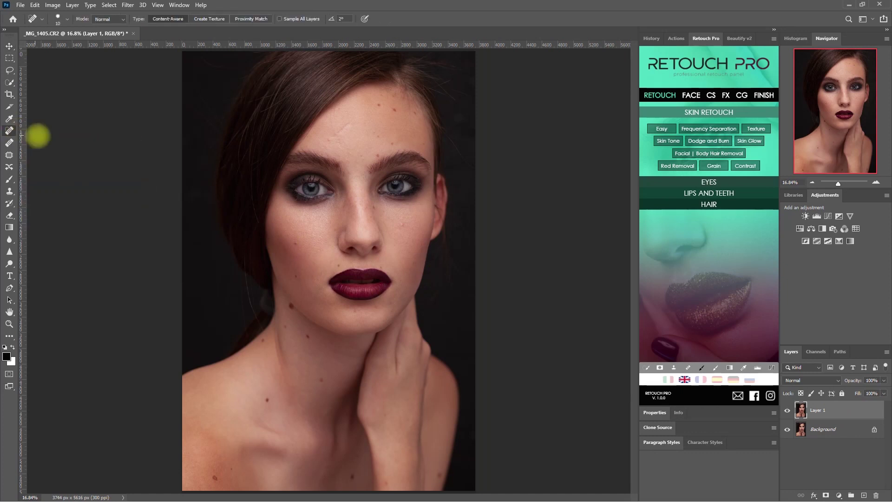
key("bracketright")
key("bracketright")
key("bracketright")
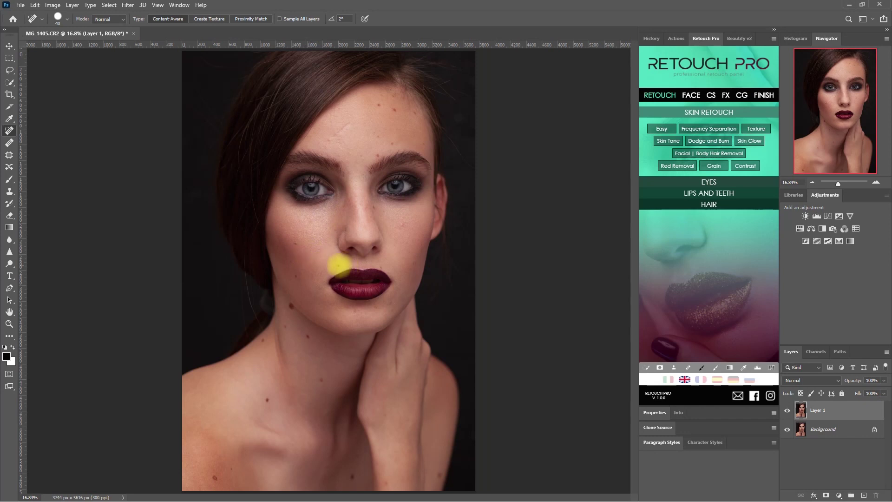
key("bracketright")
Heal the cheek, forehead, neck, collarbone, shoulder, chest and chin spots at brush size 60.
left_click(290, 263)
key("bracketright")
left_click(393, 110)
left_click(307, 334)
left_click(266, 401)
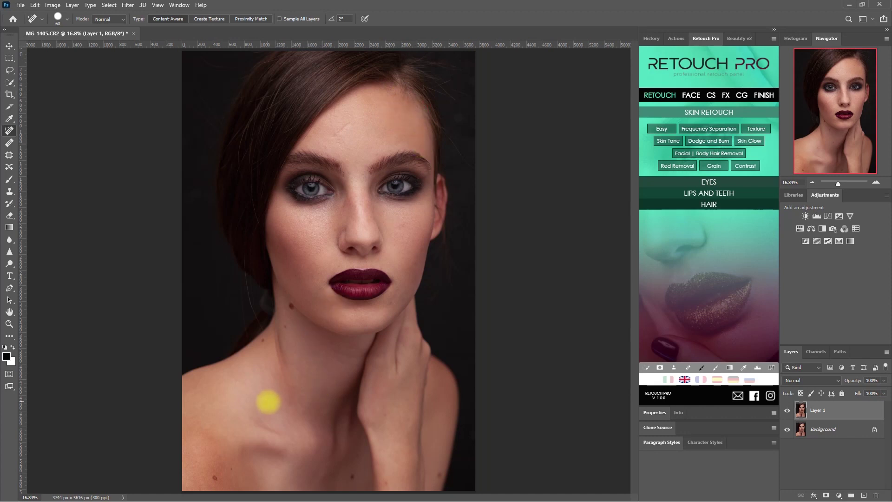
left_click(214, 478)
left_click(351, 475)
left_click(439, 475)
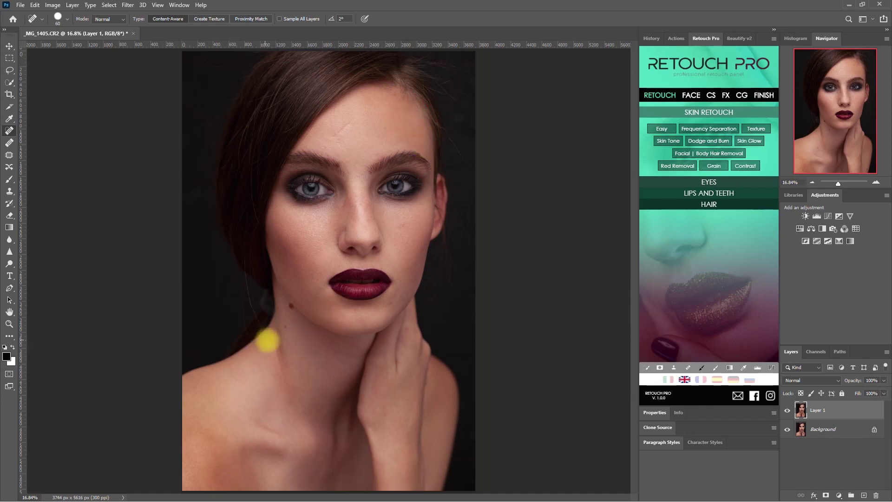
left_click(292, 315)
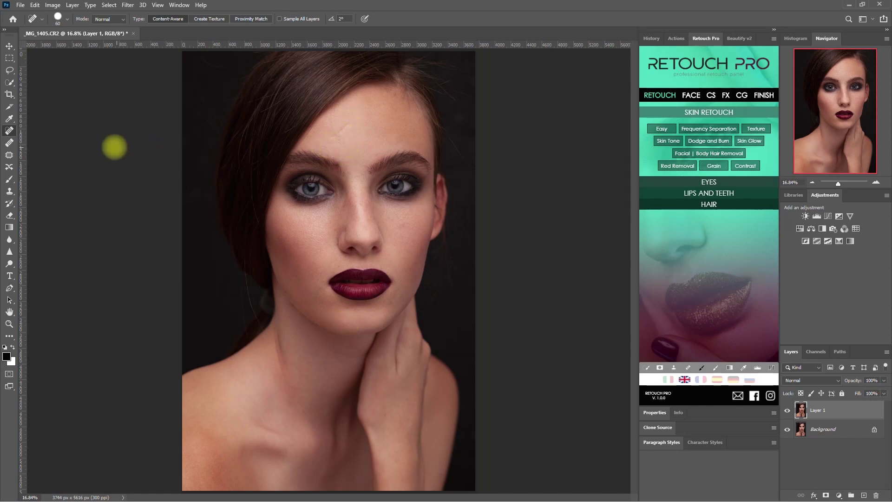
left_click(9, 155)
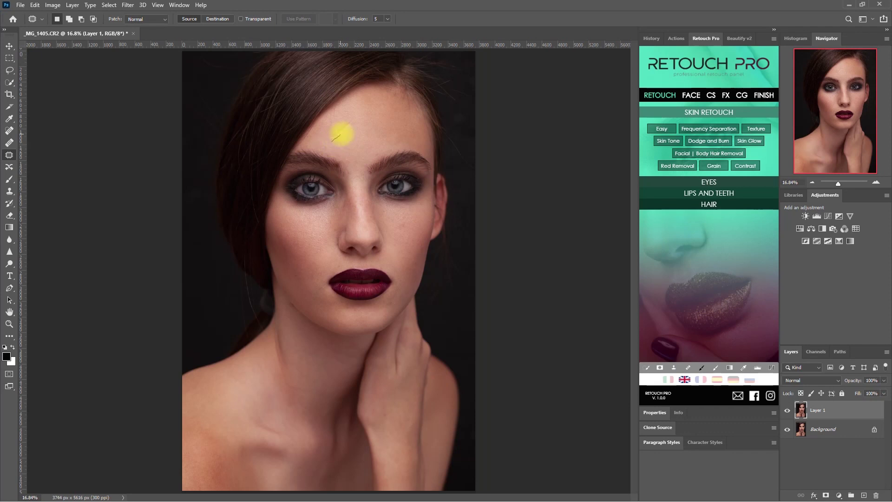
Patch out the forehead line on Layer 1, then toggle Layer 1 off and on to compare with the original.
left_click_drag(331, 142, 355, 133)
key("v")
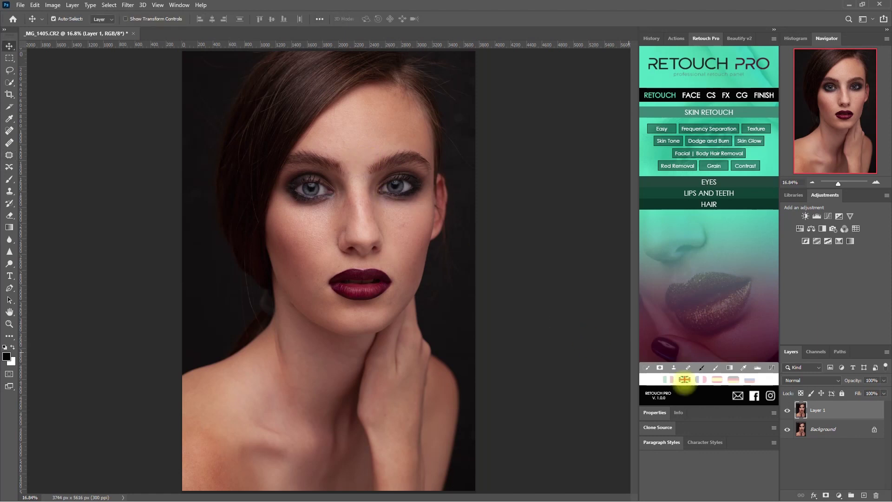
left_click(787, 410)
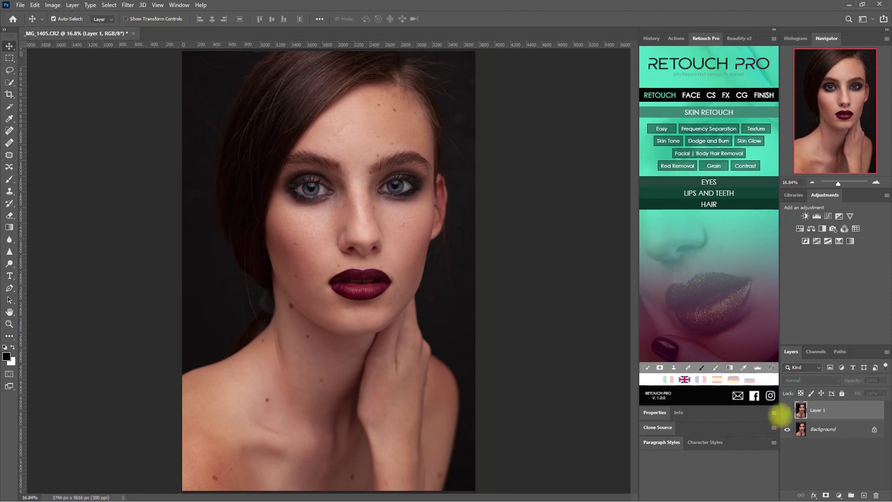
left_click(786, 410)
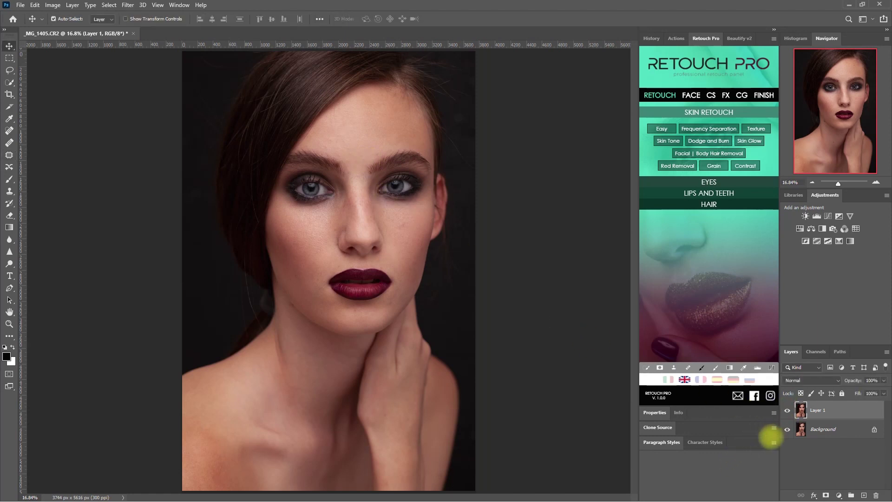
Compare Layer 1 against the original once more, then add the Easy skin-smoothing layer.
left_click(787, 409)
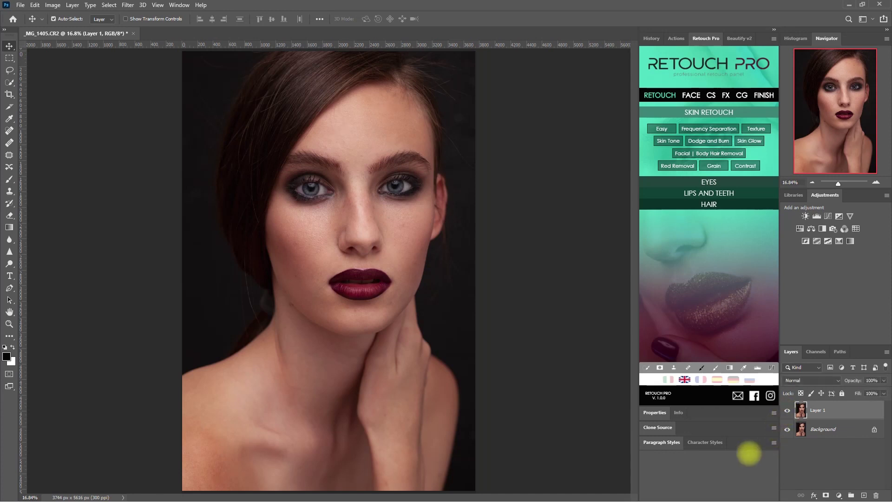
left_click(787, 410)
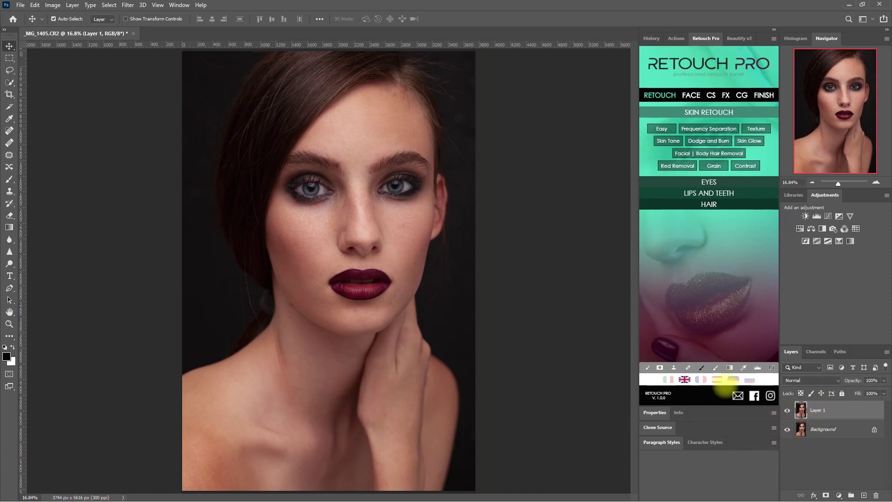
key("ctrl+j")
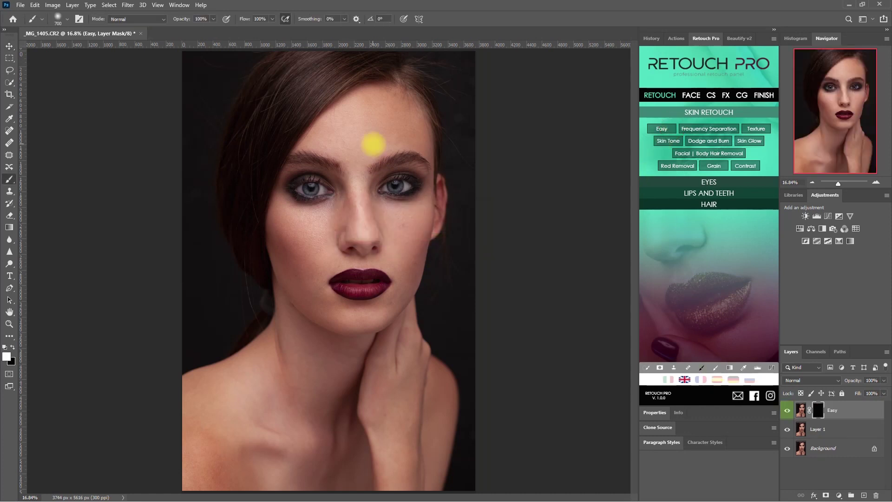
Paint the Easy layer mask over the forehead and face, varying brush size between 125 and 500.
key("bracketleft")
mouse_move(323, 140)
left_mouse_down()
mouse_move(359, 124)
mouse_move(350, 155)
mouse_move(357, 118)
mouse_move(368, 101)
mouse_move(375, 109)
mouse_move(358, 153)
mouse_move(360, 234)
mouse_move(382, 206)
mouse_move(393, 212)
mouse_move(399, 296)
mouse_move(372, 309)
mouse_move(316, 307)
mouse_move(277, 239)
mouse_move(322, 287)
mouse_move(342, 201)
mouse_move(295, 230)
mouse_move(329, 216)
mouse_move(329, 230)
mouse_move(377, 260)
mouse_move(353, 265)
mouse_move(365, 243)
mouse_move(344, 247)
mouse_move(375, 245)
mouse_move(331, 177)
mouse_move(285, 170)
mouse_move(375, 201)
mouse_move(428, 179)
mouse_move(420, 209)
mouse_move(320, 368)
mouse_move(265, 364)
mouse_move(284, 302)
left_mouse_up()
key("bracketleft")
key("bracketleft")
key("bracketleft")
key("bracketleft")
key("bracketright")
key("bracketright")
key("bracketright")
key("bracketright")
key("bracketright")
key("bracketright")
key("bracketright")
key("bracketleft")
key("bracketleft")
key("bracketleft")
key("bracketleft")
key("bracketleft")
key("bracketleft")
key("bracketleft")
key("bracketright")
key("bracketright")
key("bracketright")
key("bracketright")
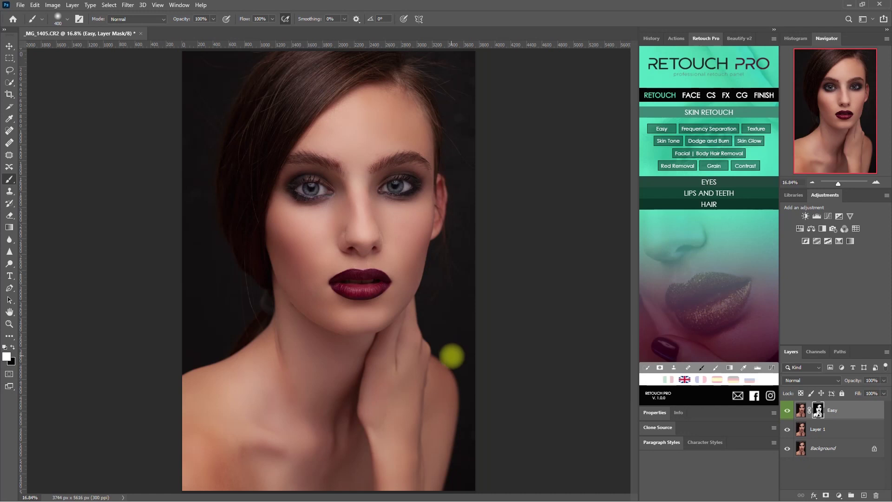
Toggle the Easy smoothing layer off and on to compare its effect, zoomed in close.
left_click(787, 410)
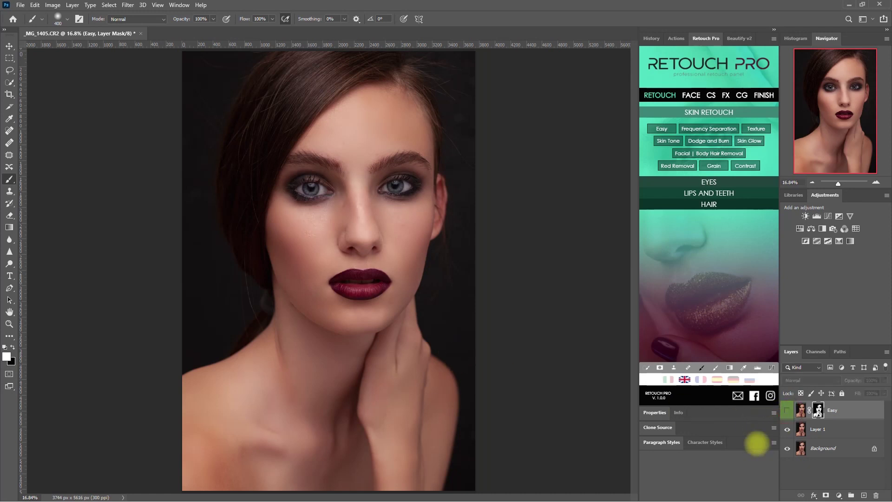
left_click(787, 410)
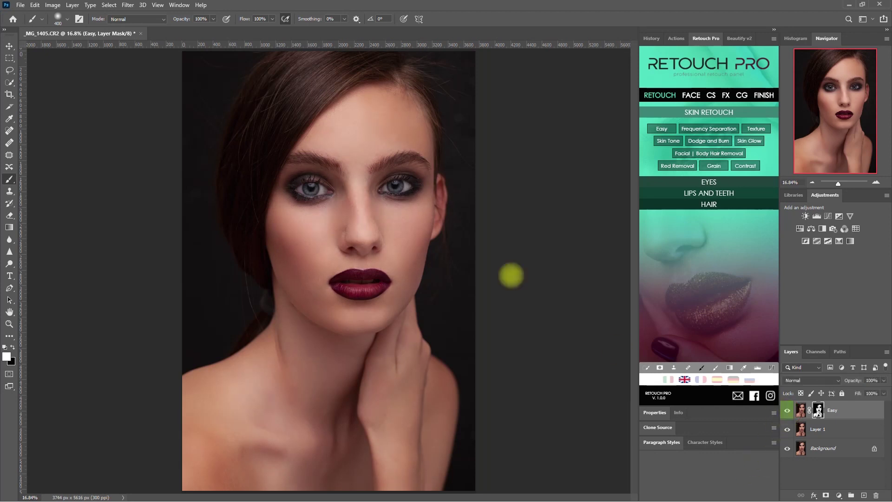
scroll(411, 228, "up", 3)
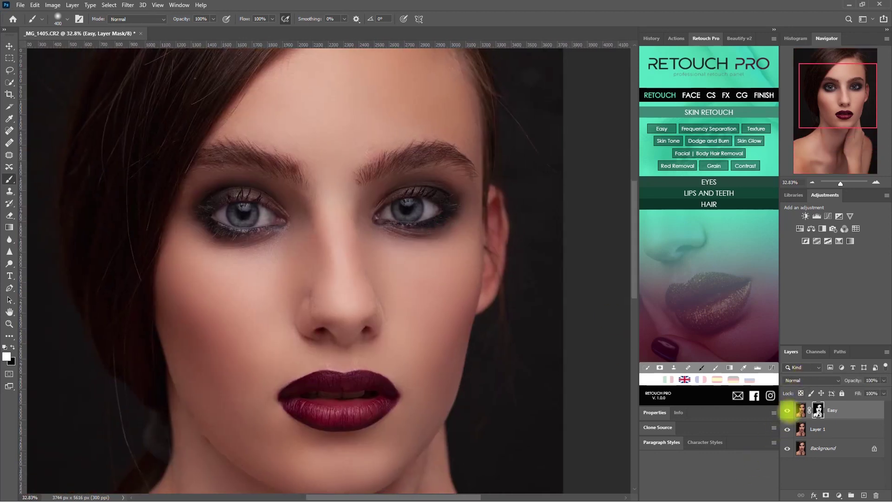
left_click(787, 410)
left_click(786, 410)
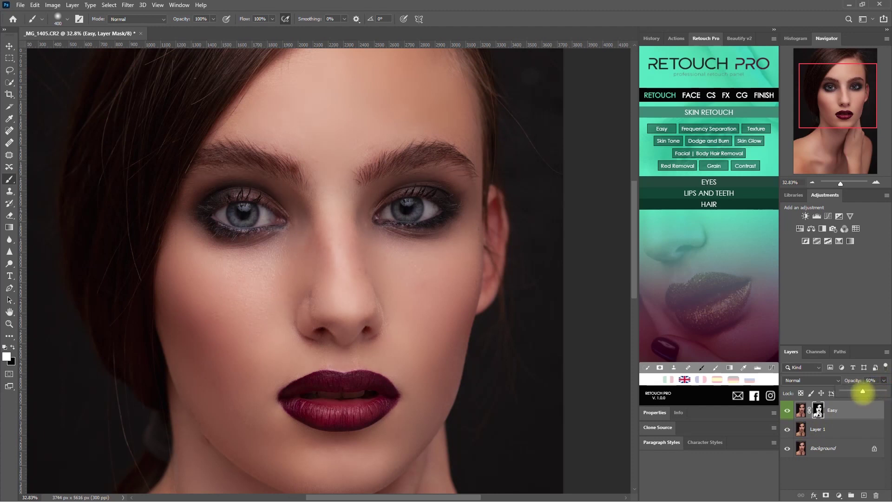
left_click(786, 410)
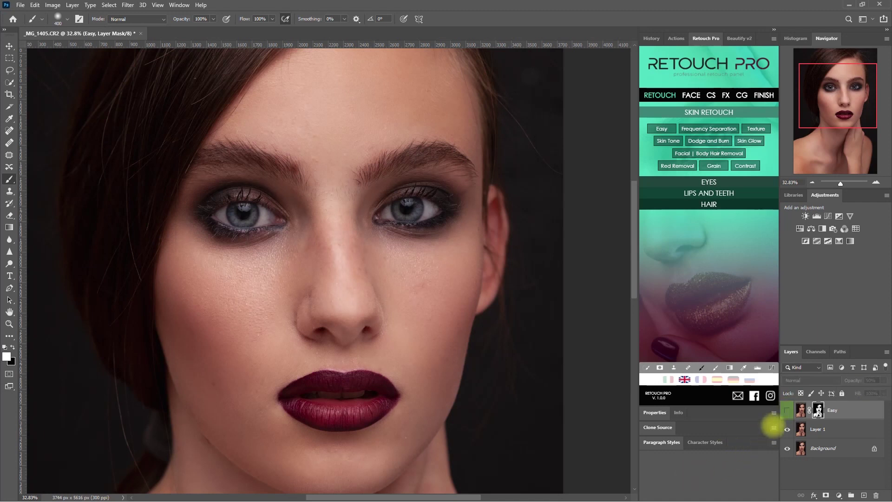
left_click(787, 410)
left_click(787, 410)
Fit the portrait on screen, hide the Easy layer and make Layer 1 active.
key("ctrl+0")
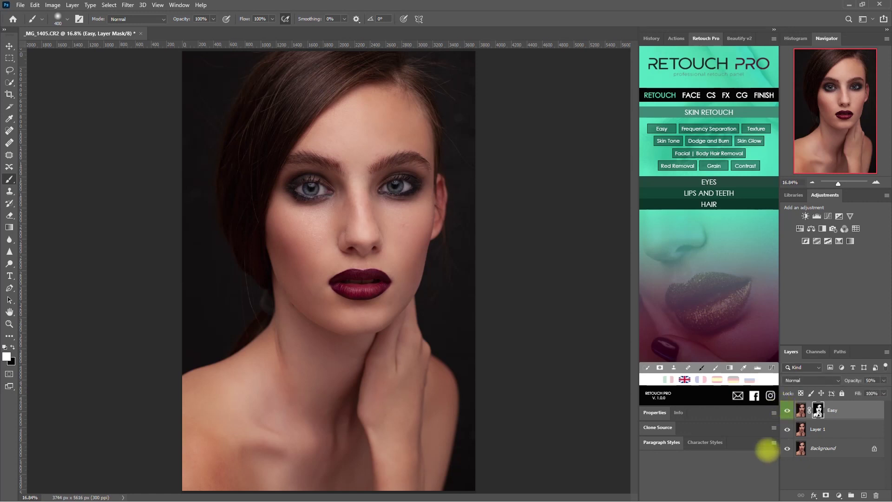
left_click(787, 410)
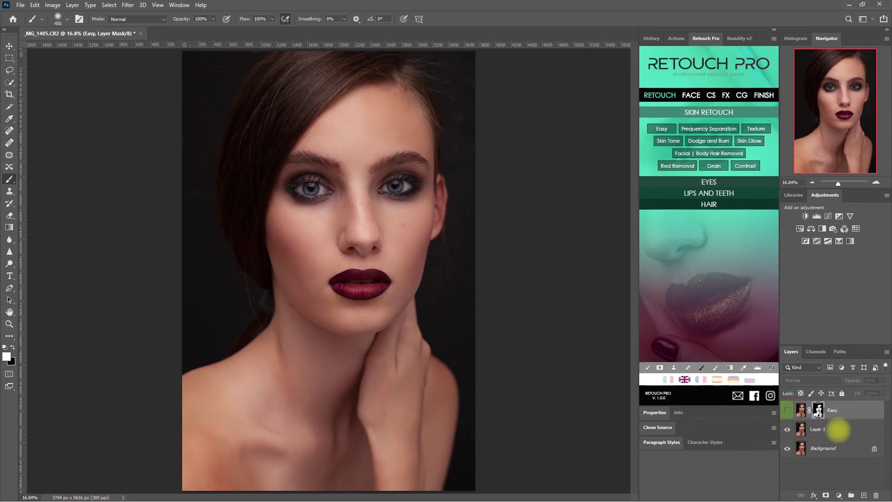
left_click(836, 430)
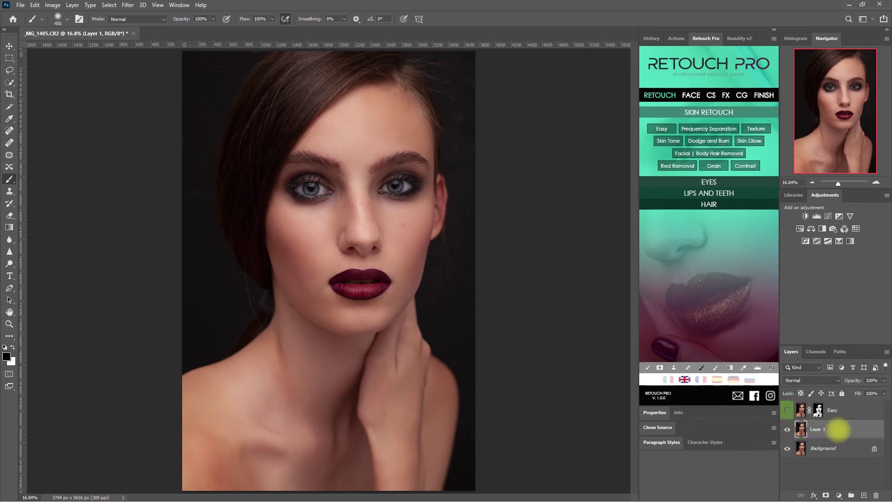
Add a Frequency Separation group, hide its high layer and select the Low layer.
left_click(725, 128)
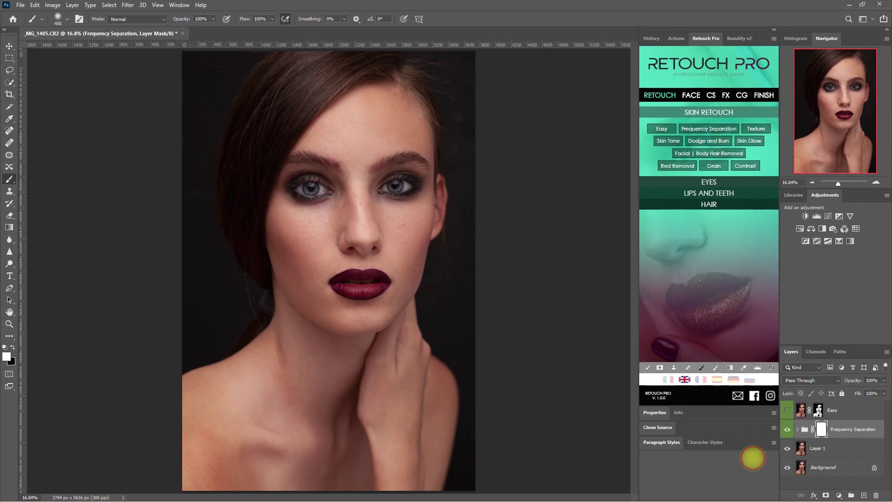
left_click(810, 481)
left_click(797, 428)
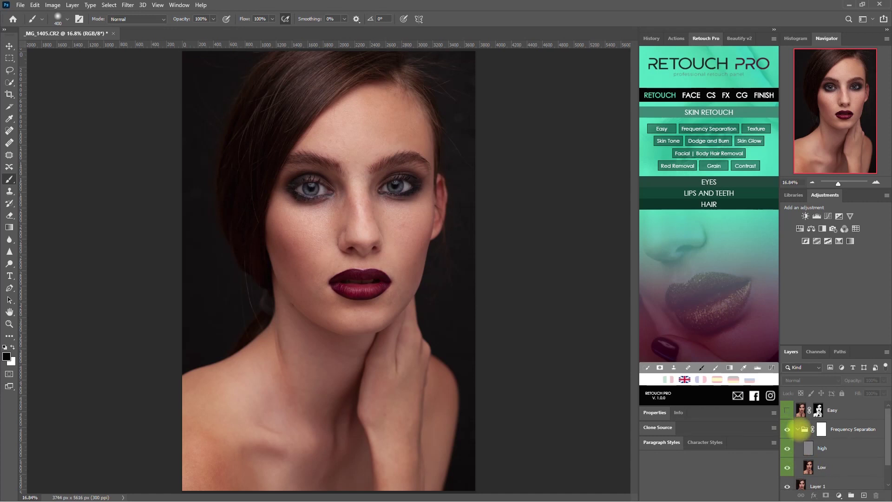
left_click(787, 448)
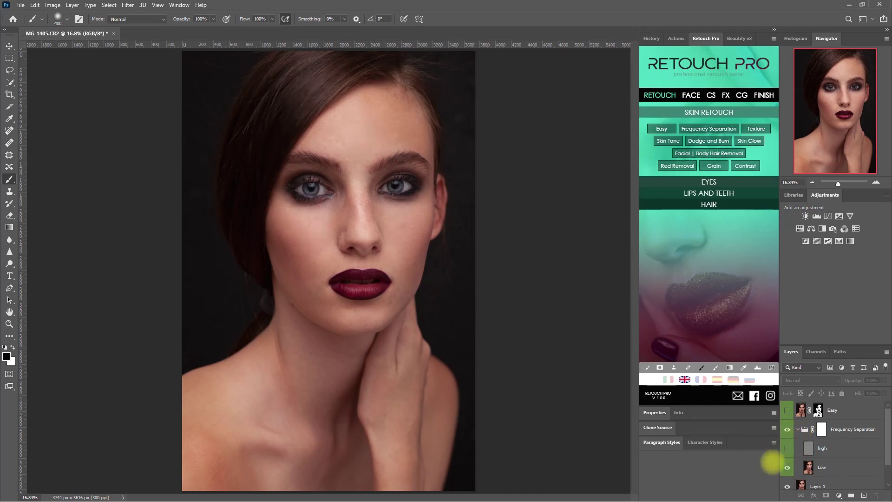
left_click(808, 467)
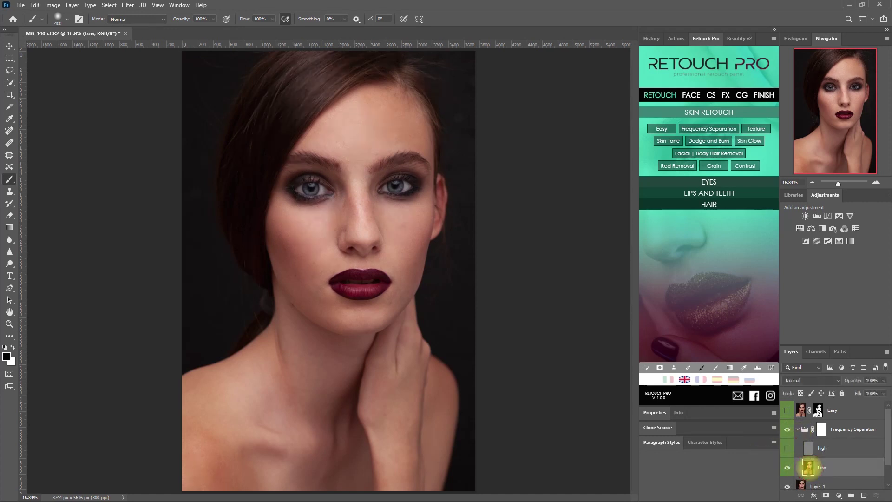
Blend the left cheek skin on the Low layer with the Mixer Brush at around 400-500 size.
left_click(10, 335)
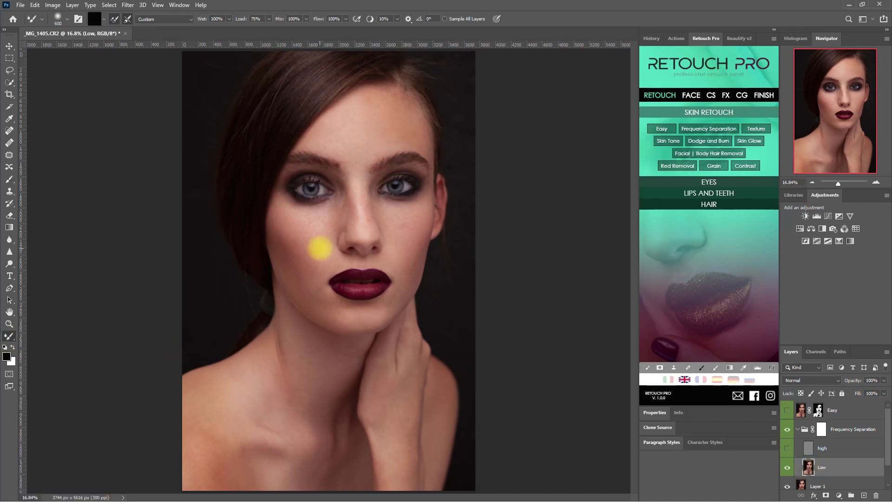
scroll(381, 199, "up", 3)
key("bracketleft")
key("bracketleft")
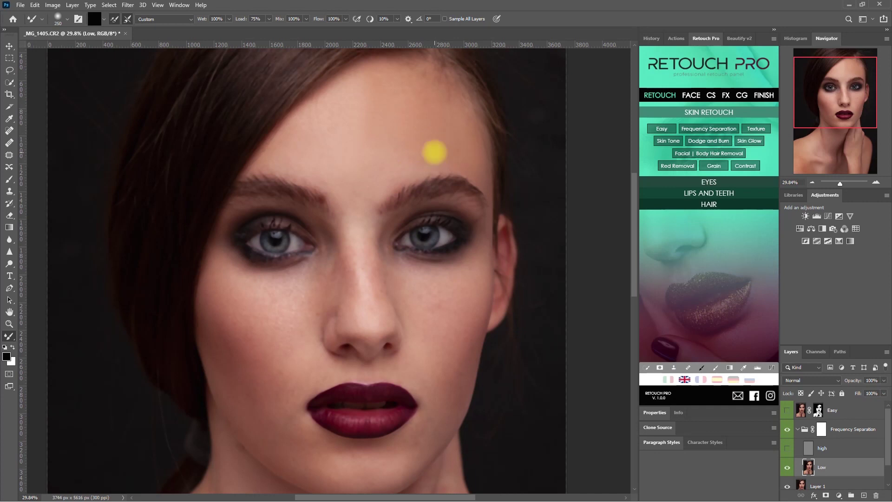
key("bracketleft")
key("bracketleft")
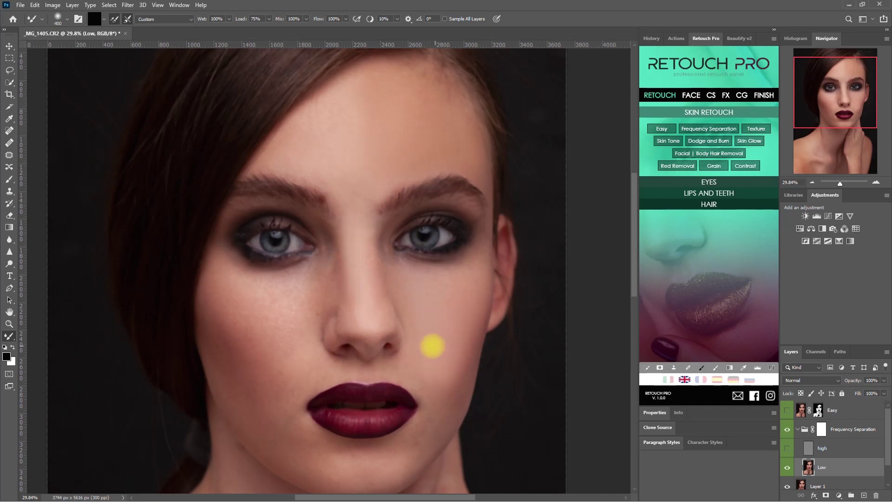
key("bracketright")
key("bracketright")
key("bracketright")
mouse_move(278, 325)
left_mouse_down()
mouse_move(239, 319)
mouse_move(294, 303)
mouse_move(308, 392)
mouse_move(235, 296)
mouse_move(291, 430)
mouse_move(306, 302)
mouse_move(265, 337)
mouse_move(250, 303)
mouse_move(267, 408)
mouse_move(309, 314)
mouse_move(305, 287)
mouse_move(366, 311)
mouse_move(331, 173)
mouse_move(438, 297)
mouse_move(438, 352)
mouse_move(406, 374)
mouse_move(324, 376)
left_mouse_up()
key("bracketleft")
key("bracketleft")
key("bracketleft")
key("bracketleft")
key("bracketleft")
key("bracketleft")
scroll(284, 462, "down", 1)
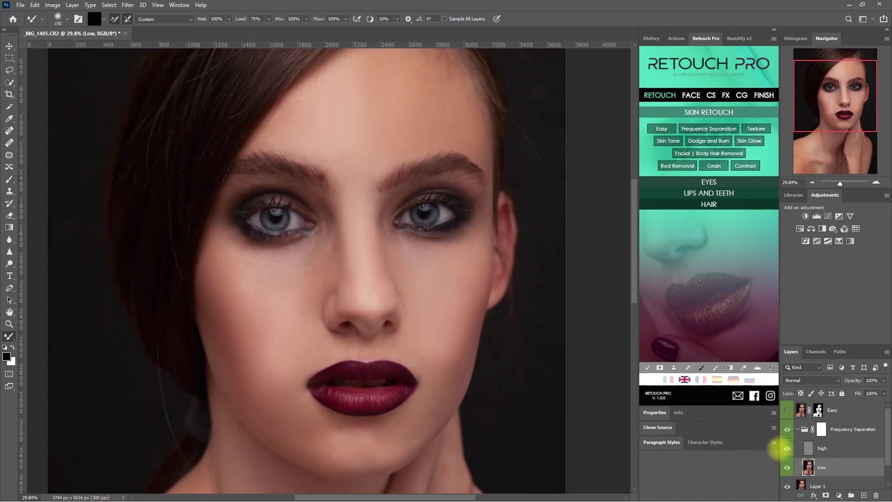
Collapse the Frequency Separation group and toggle it off and on to compare, leaving it visible.
left_click(797, 429)
left_click(787, 429)
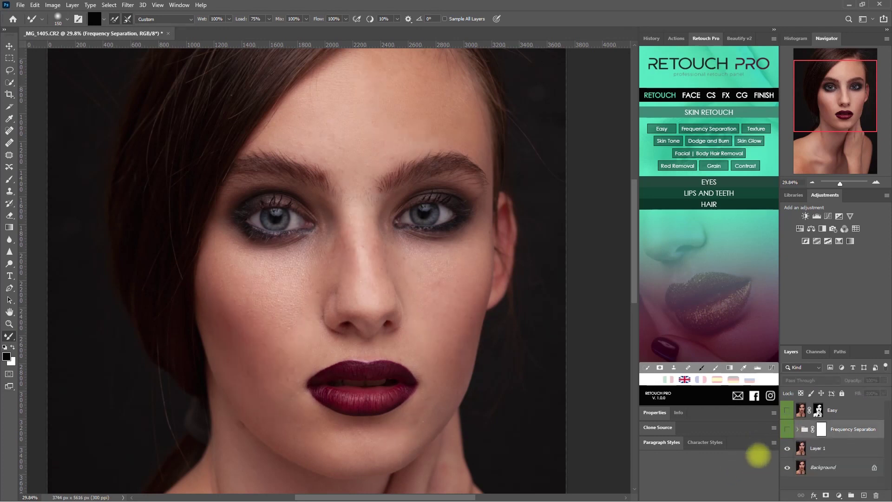
left_click(787, 429)
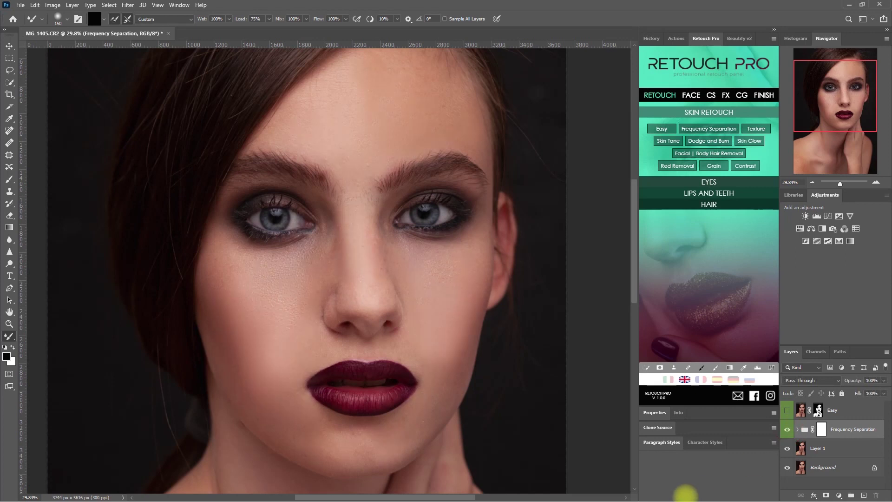
left_click(786, 429)
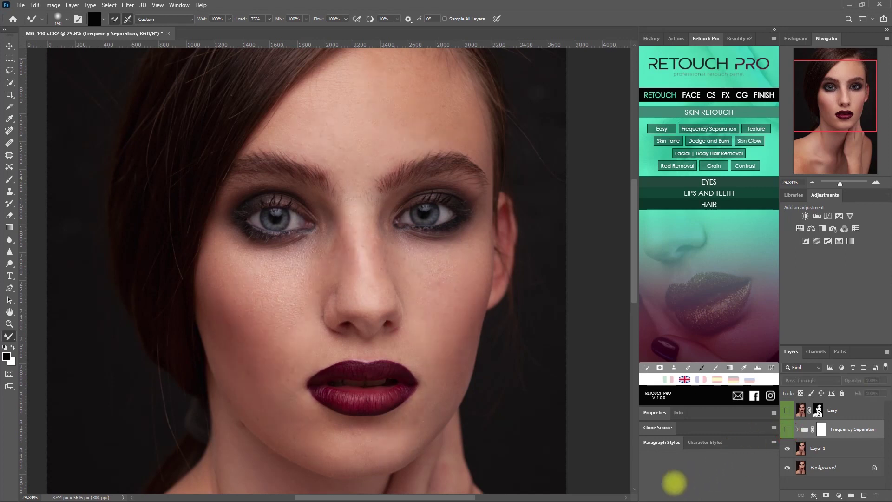
left_click(786, 429)
key("ctrl+0")
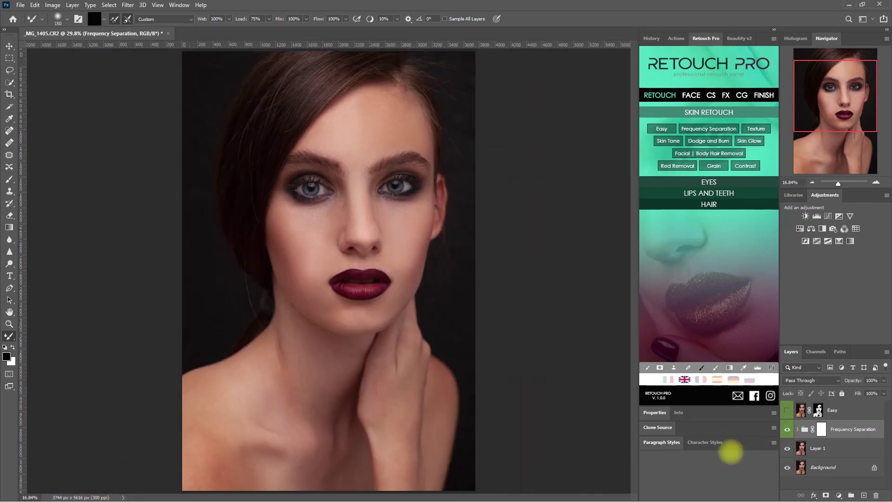
left_click(786, 429)
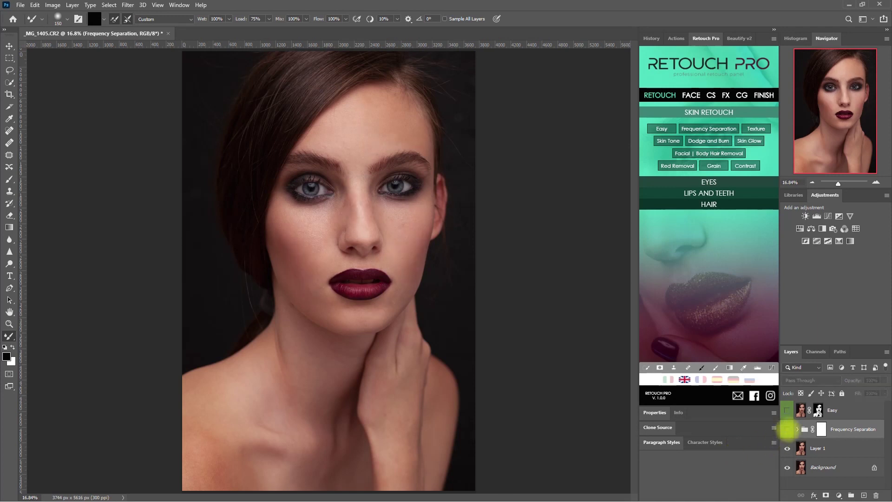
left_click(787, 429)
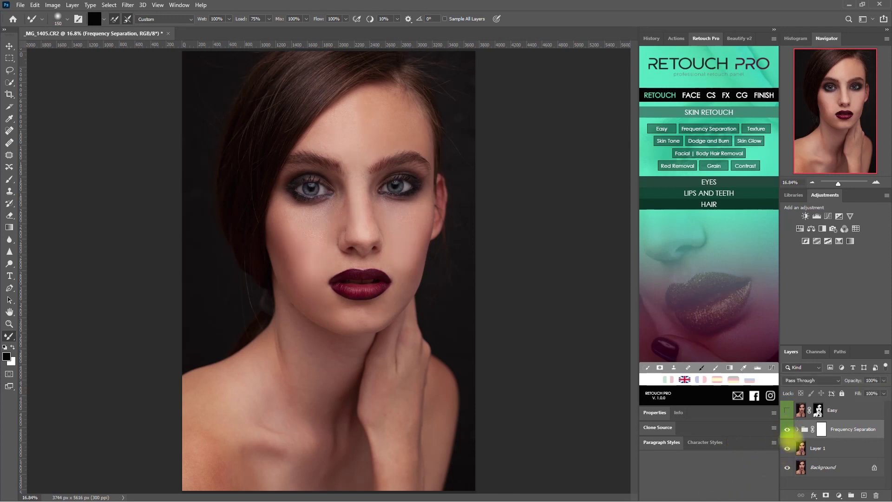
left_click(787, 429)
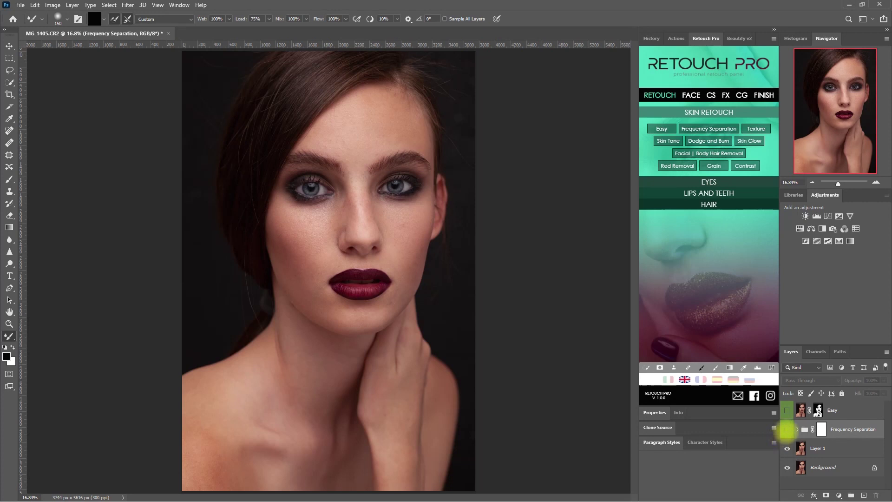
left_click(787, 429)
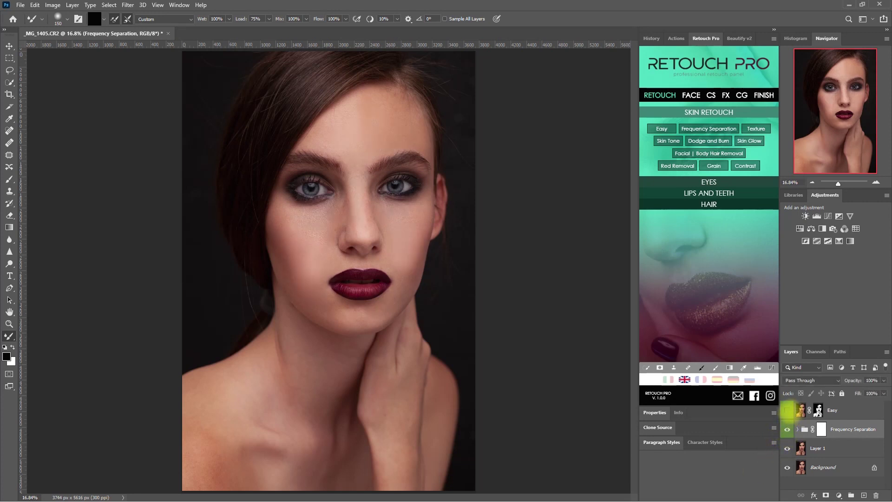
Compare the Easy smoothing layer on and off on a zoomed-in face, leaving it hidden.
left_click(787, 410)
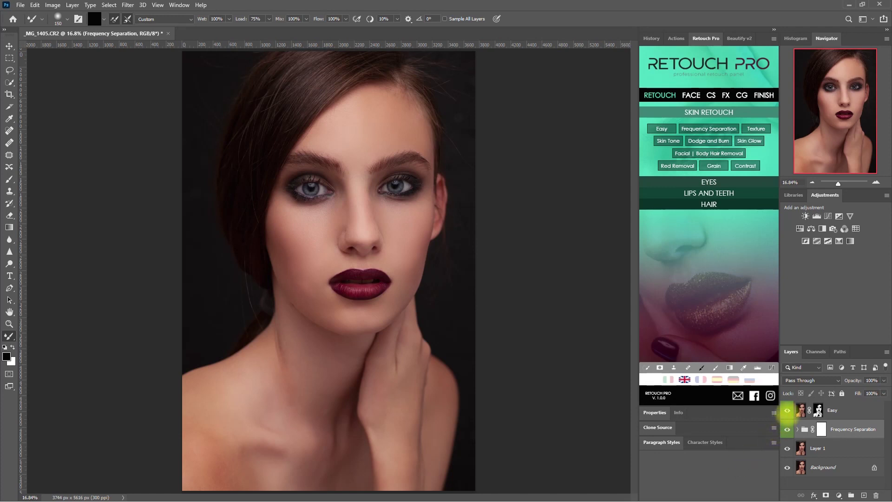
left_click(787, 409)
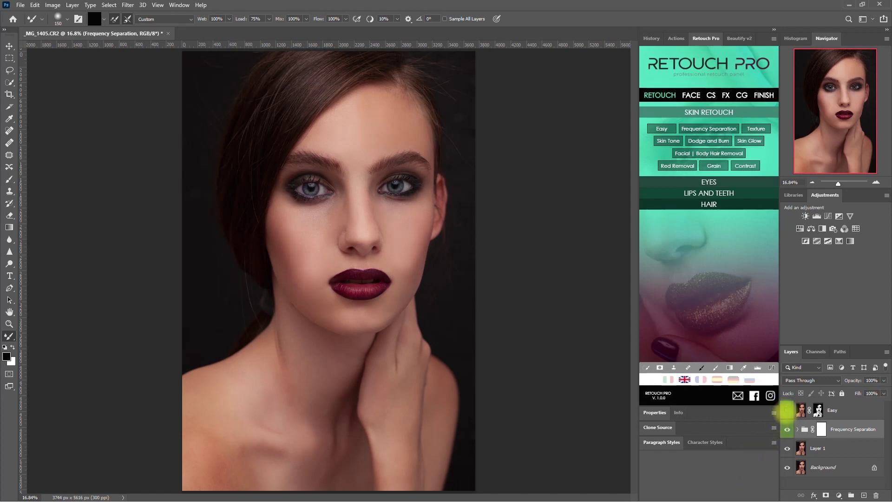
left_click(787, 410)
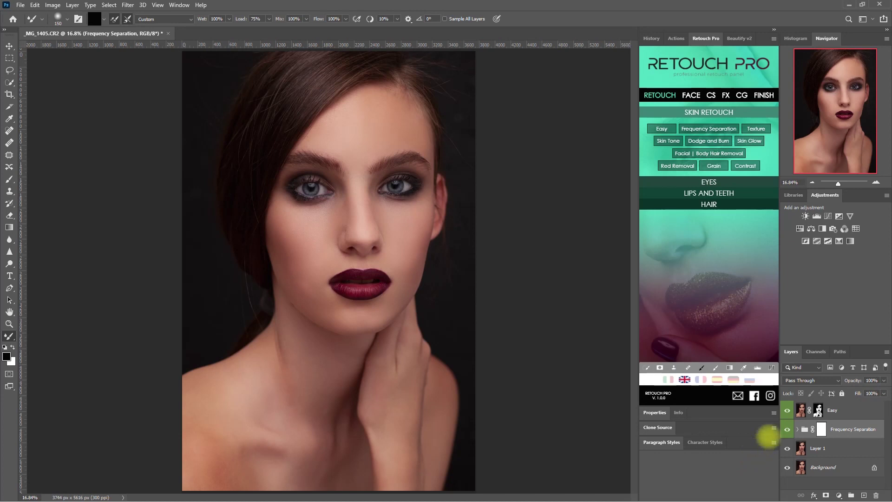
left_click(787, 409)
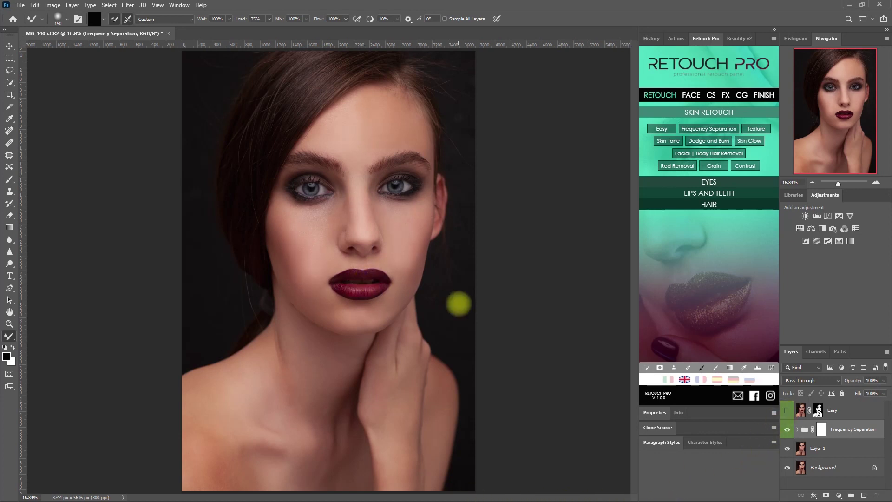
scroll(370, 219, "up", 4)
left_click_drag(446, 296, 465, 303)
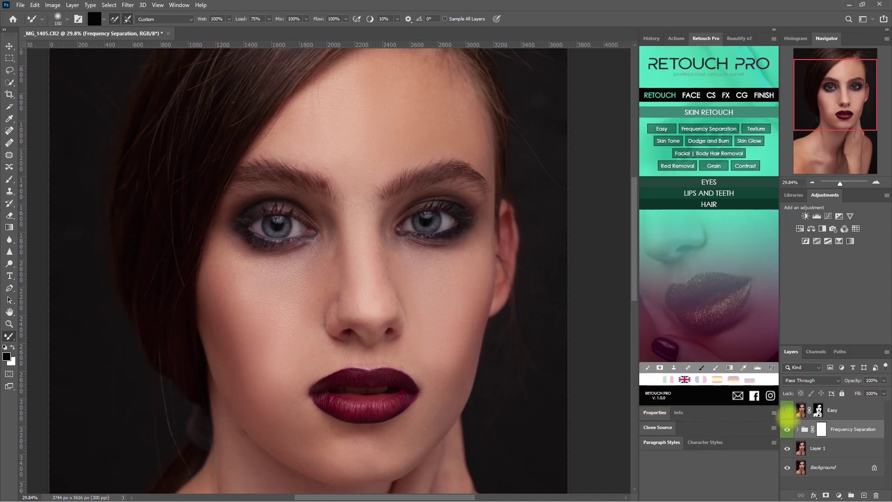
left_click(786, 410)
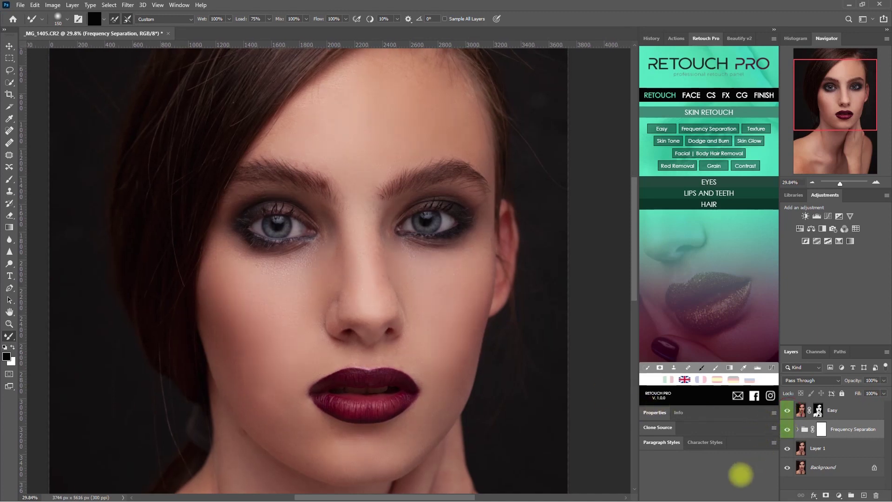
left_click(787, 410)
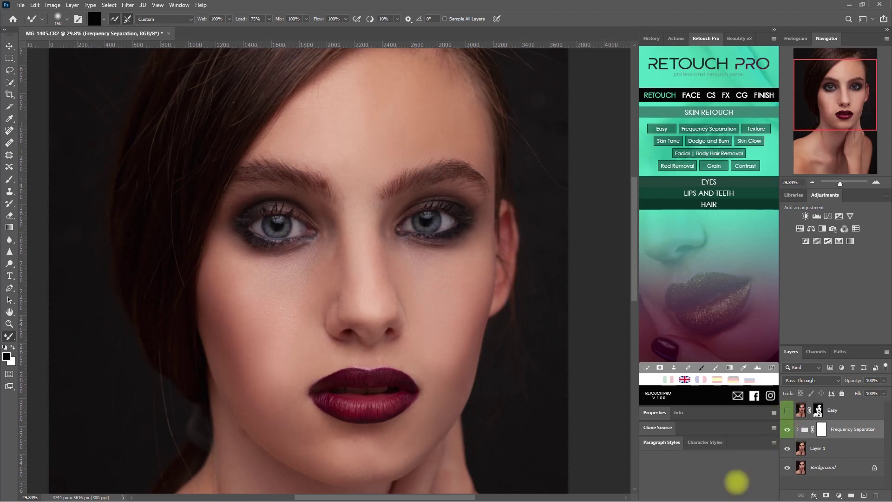
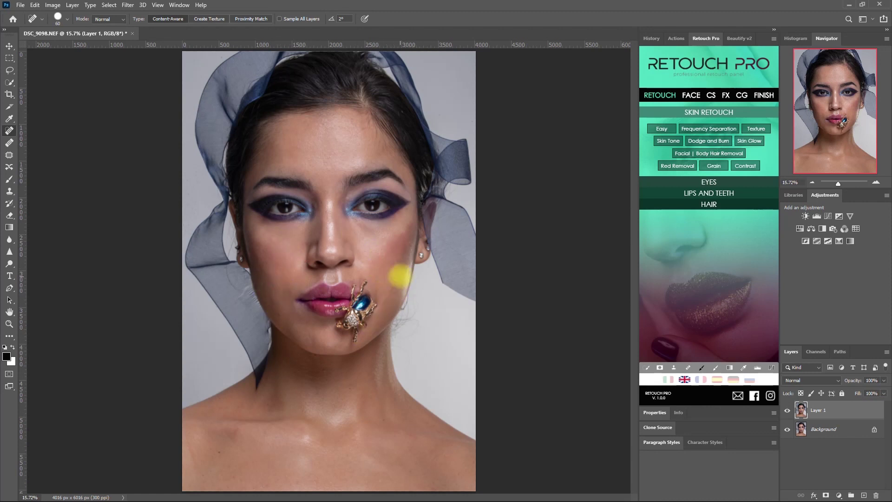
Compare Layer 1 against the original, then add an Easy skin-smoothing layer with a black mask.
left_click(324, 376)
left_click(787, 409)
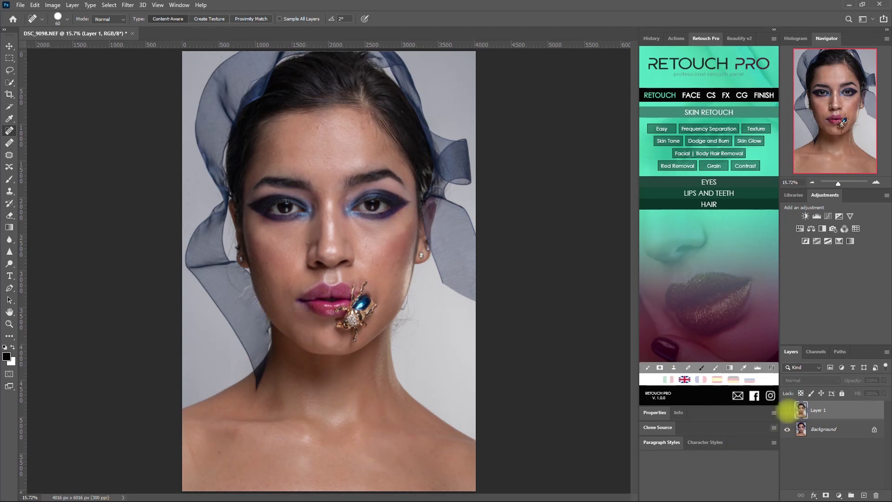
left_click(787, 411)
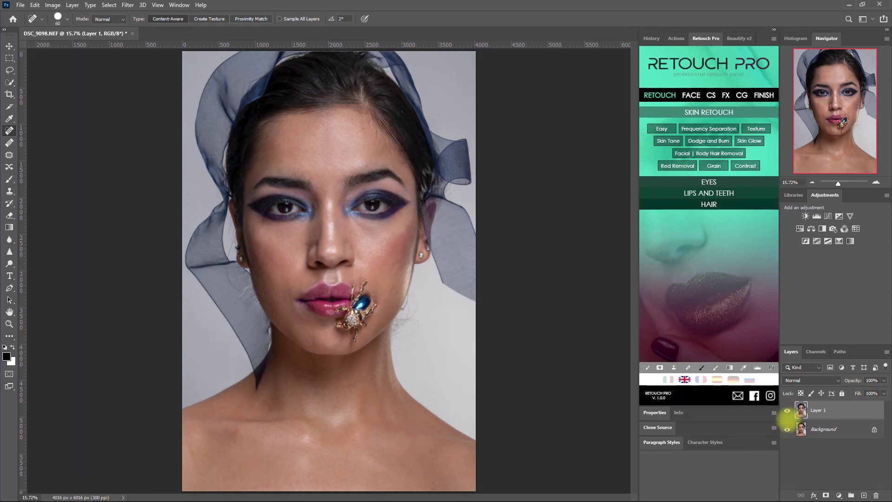
left_click(787, 411)
left_click(787, 429, "alt")
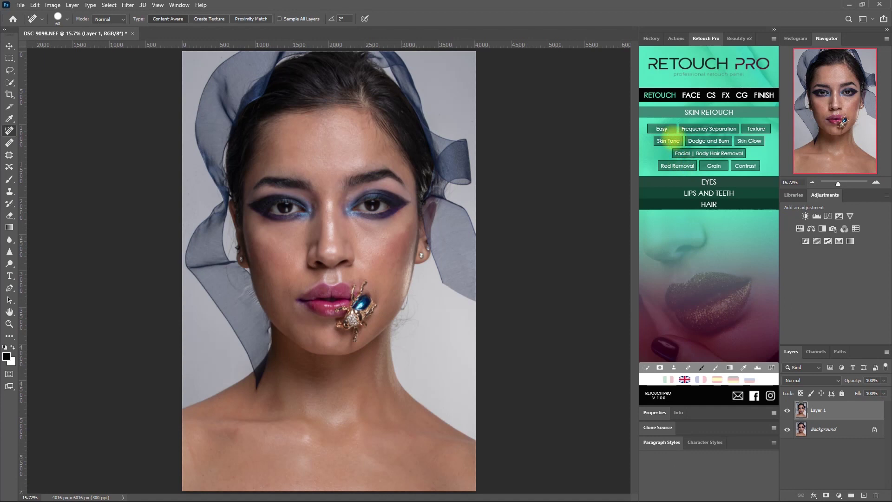
left_click(661, 129)
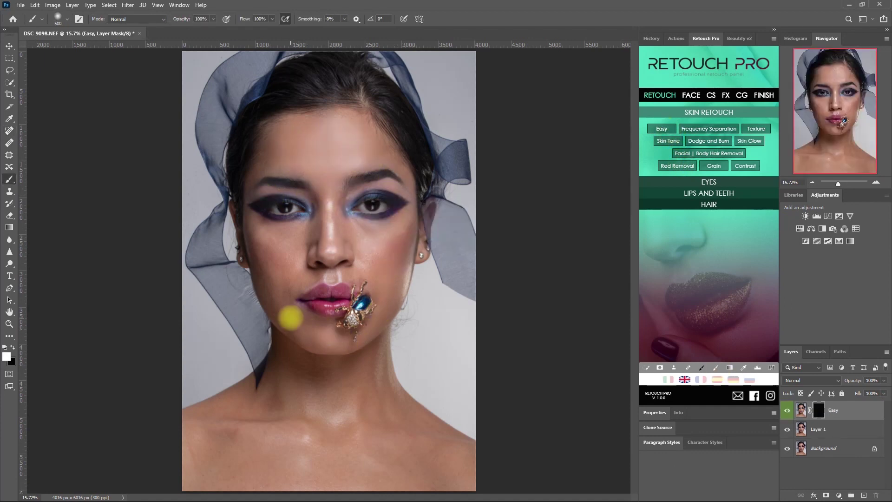
Paint white on the Easy mask over the face, neck and shoulders.
mouse_move(280, 204)
left_mouse_down()
mouse_move(382, 210)
mouse_move(383, 202)
left_mouse_up()
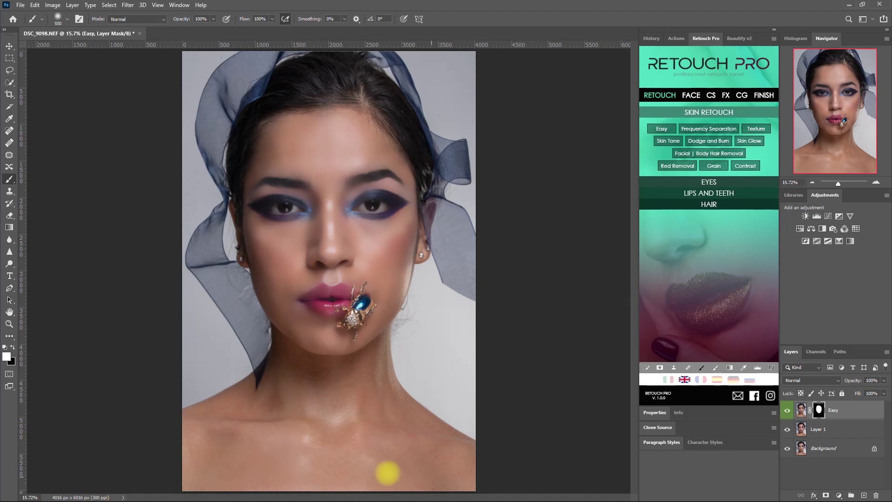
key("bracketleft")
key("bracketleft")
key("bracketleft")
key("bracketleft")
key("bracketleft")
mouse_move(249, 398)
left_mouse_down()
mouse_move(279, 336)
mouse_move(372, 350)
mouse_move(387, 364)
left_mouse_up()
key("bracketright")
key("bracketright")
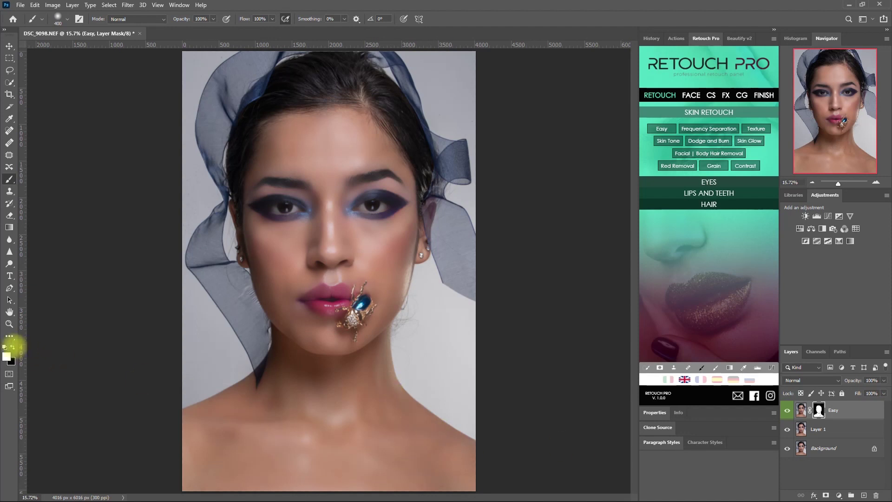
Paint black on the Easy mask over the eyes, brows, lips and brooch to keep them sharp.
left_click(12, 346)
key("bracketright")
key("bracketright")
key("bracketleft")
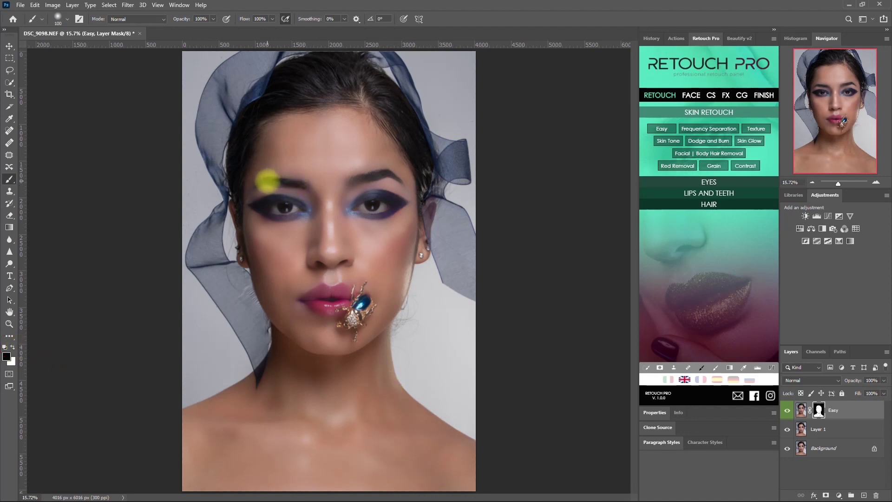
key("bracketright")
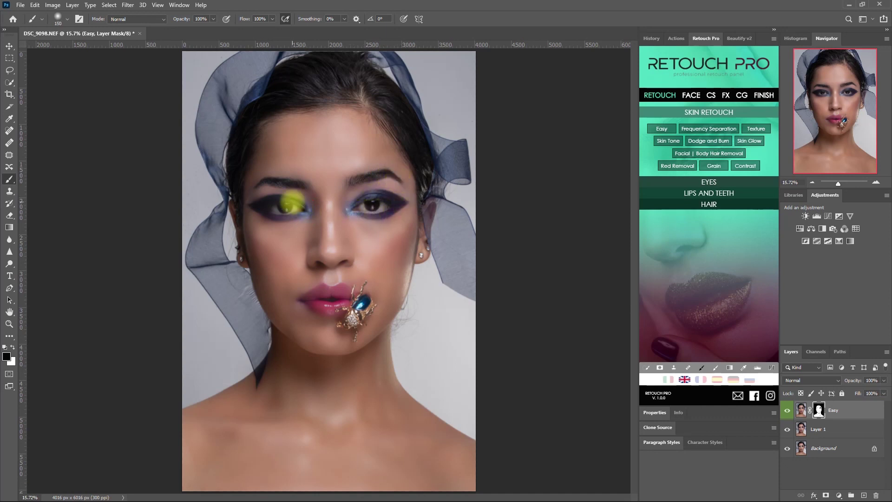
key("bracketright")
key("bracketleft")
key("bracketleft")
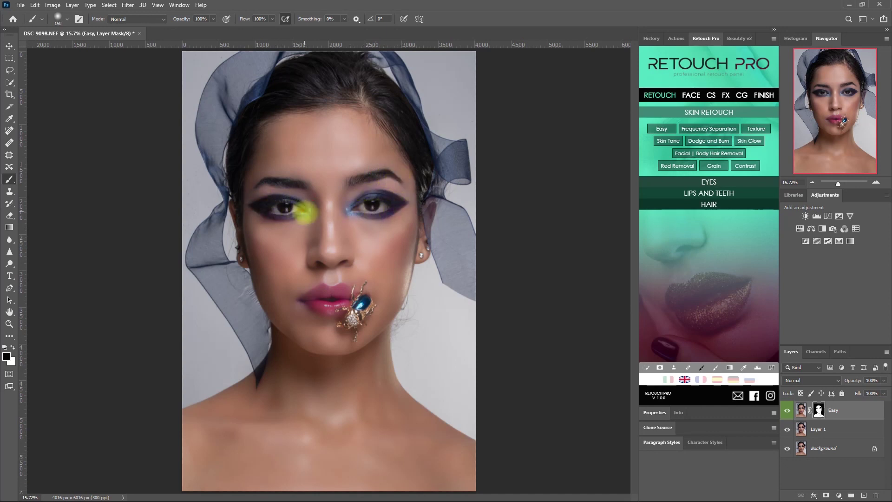
key("bracketright")
key("bracketleft")
key("bracketleft")
key("bracketleft")
key("bracketleft")
key("bracketleft")
key("bracketright")
key("bracketright")
key("bracketright")
key("bracketright")
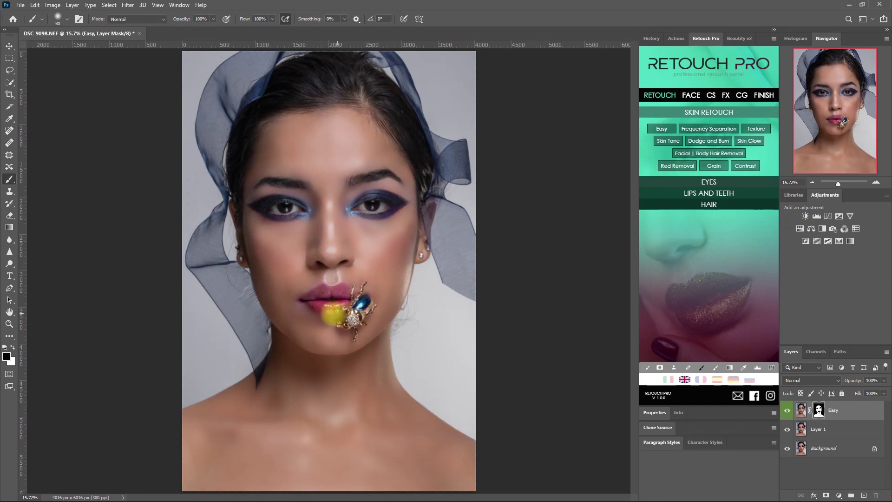
key("bracketright")
key("bracketright")
left_click(883, 380)
Lower the Easy layer's opacity to 50% and compare it hidden and shown.
left_click_drag(884, 392, 863, 391)
left_click(844, 459)
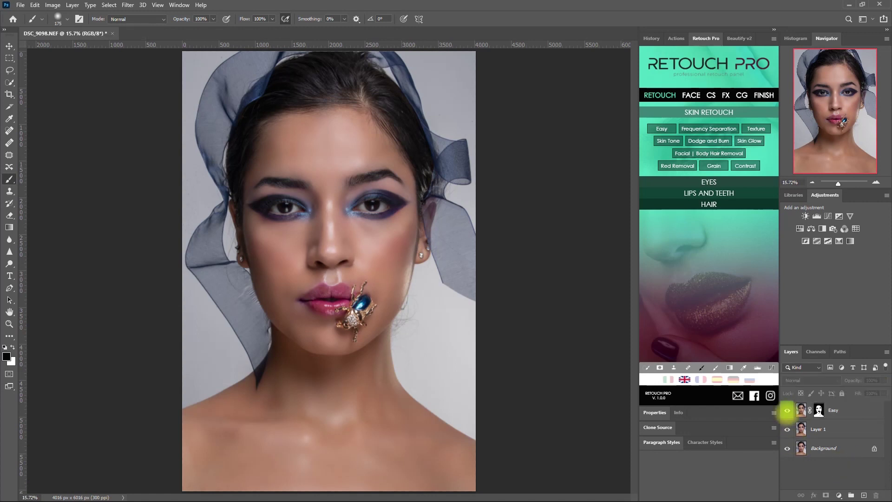
left_click(786, 410)
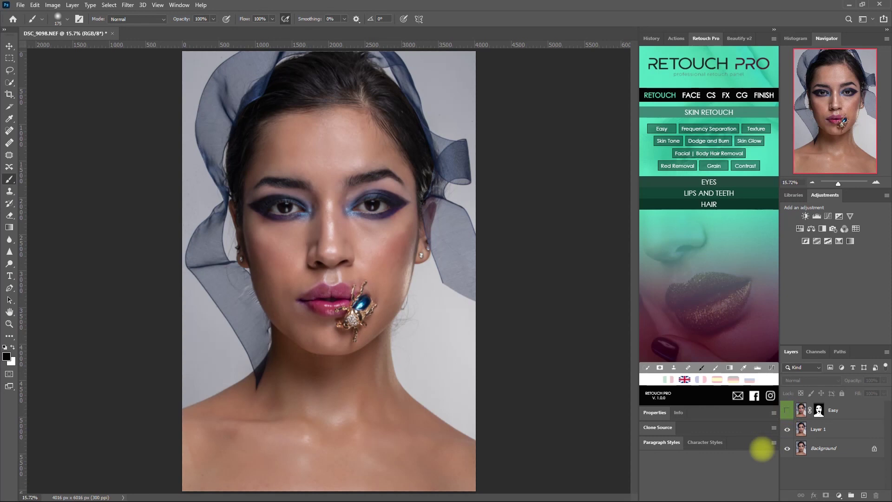
left_click(787, 410)
Zoom in on the face and compare the close-up with the Easy layer off and on.
scroll(390, 246, "up", 2)
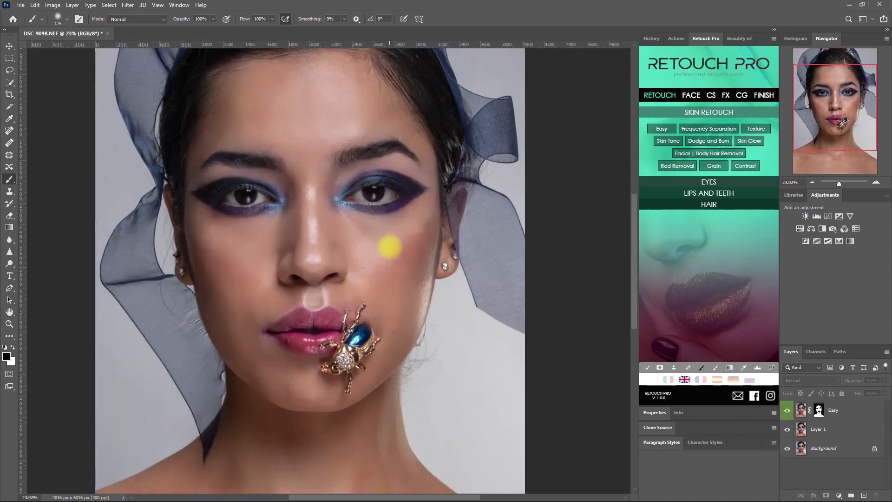
scroll(390, 247, "up", 2)
left_click(786, 410)
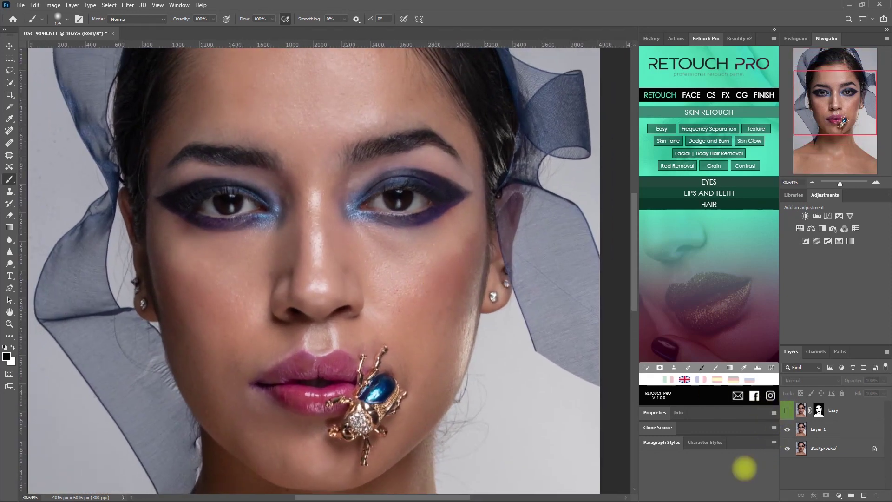
left_click(787, 410)
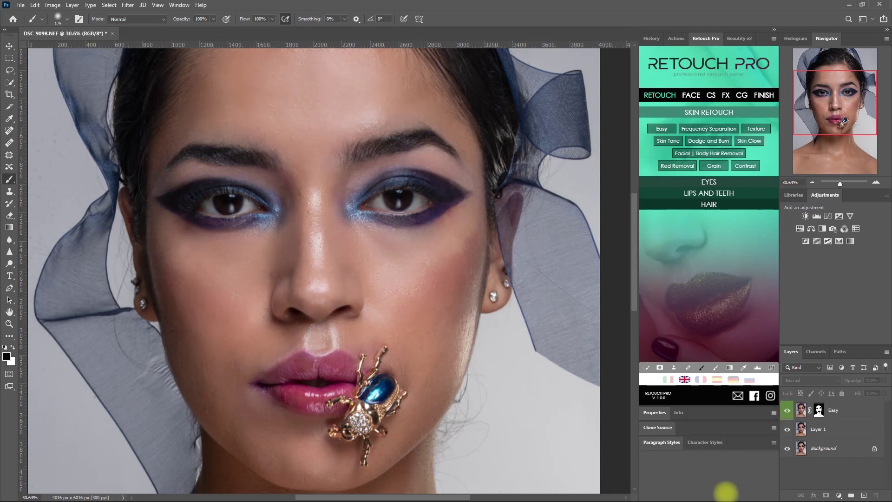
left_click(787, 410)
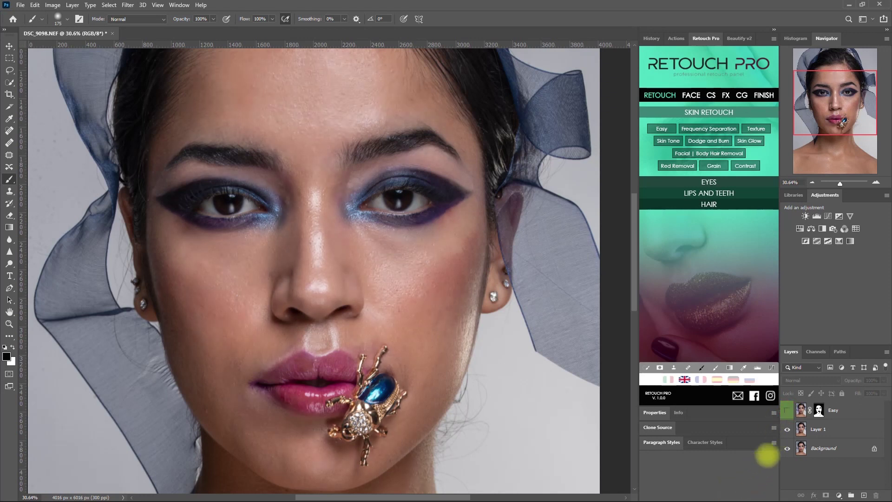
left_click(787, 410)
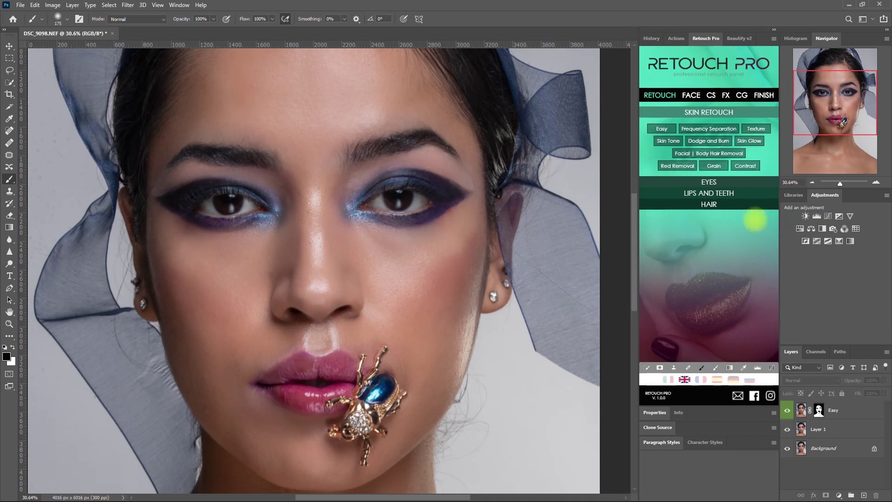
Add a Skin Texture group above Easy and copy the Easy mask onto it.
left_click(764, 129)
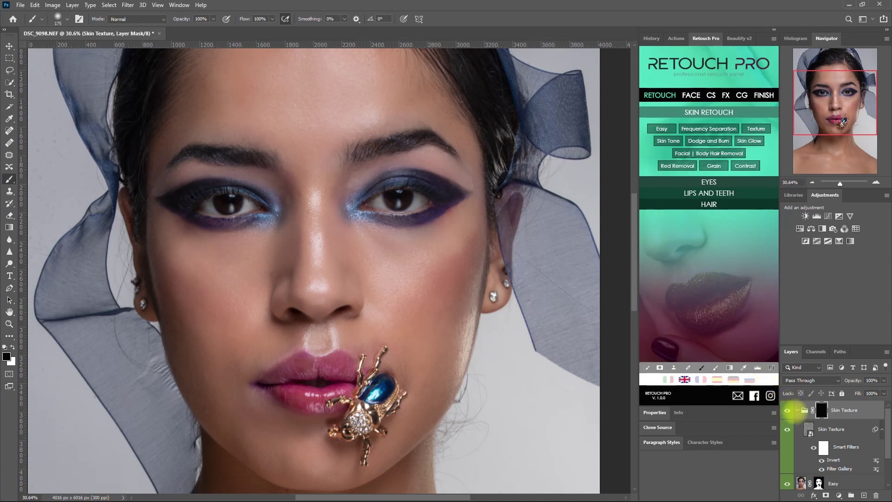
left_click(797, 410)
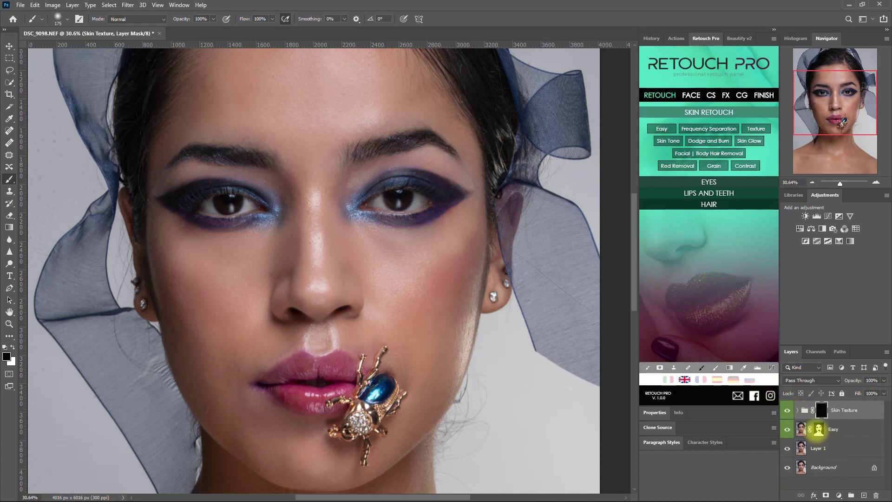
left_click(820, 430)
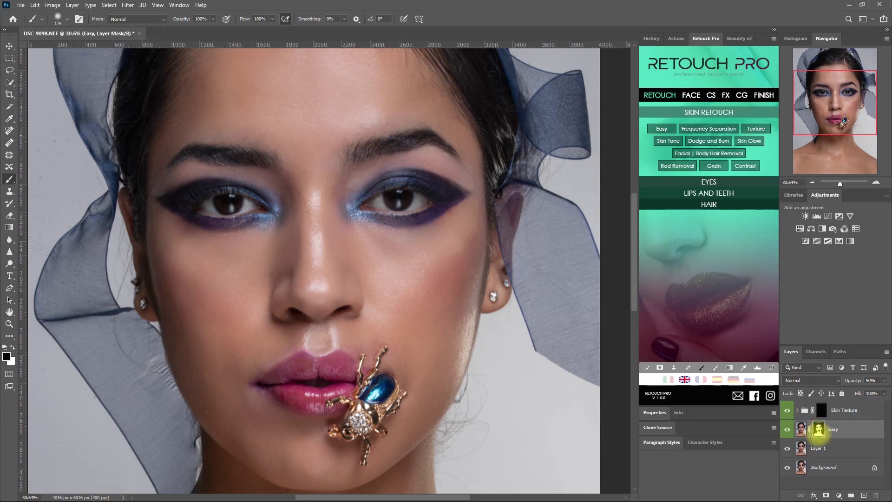
left_click_drag(819, 430, 823, 410)
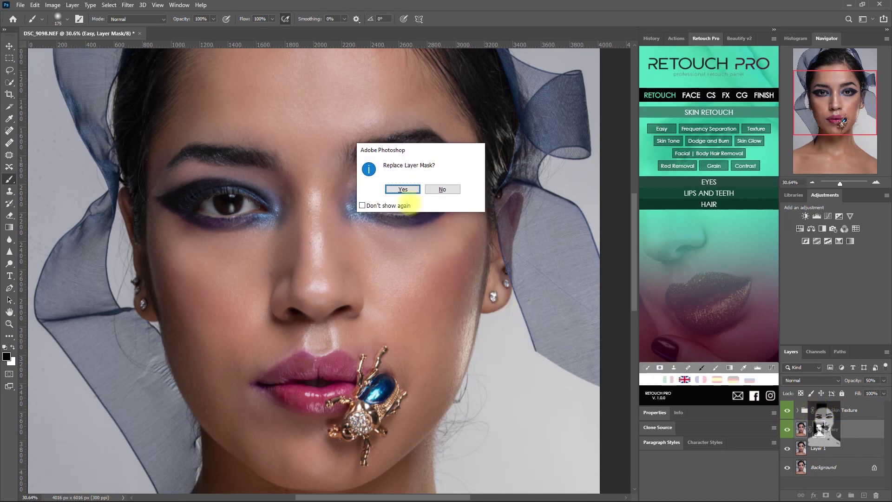
left_click(403, 189)
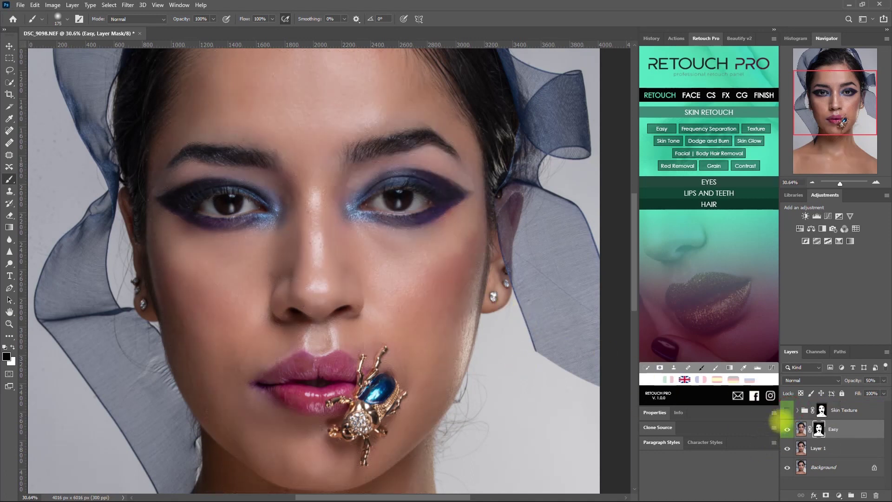
Set the Skin Texture group's opacity to 40% and fit the portrait on screen.
left_click(846, 410)
left_click(883, 380)
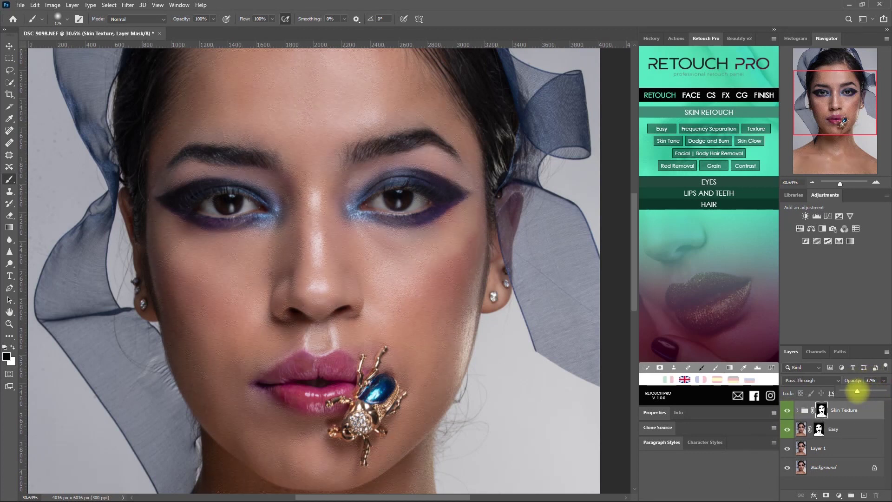
left_click_drag(858, 390, 858, 391)
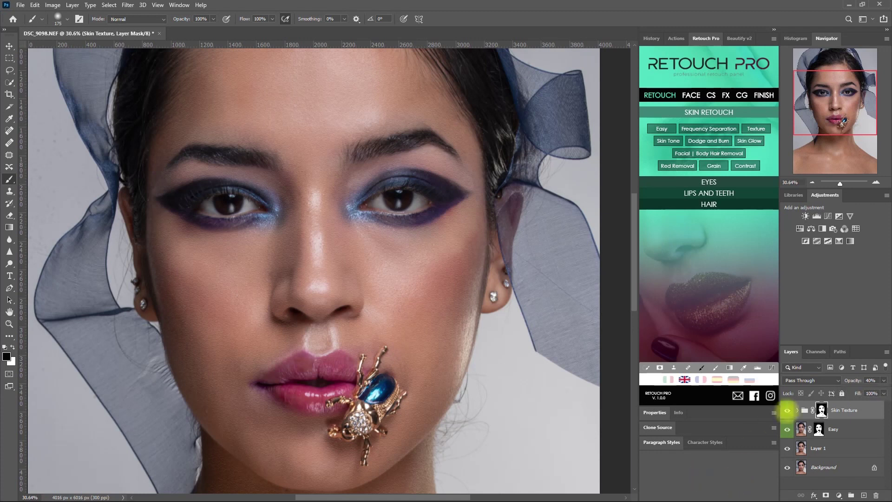
key("ctrl+0")
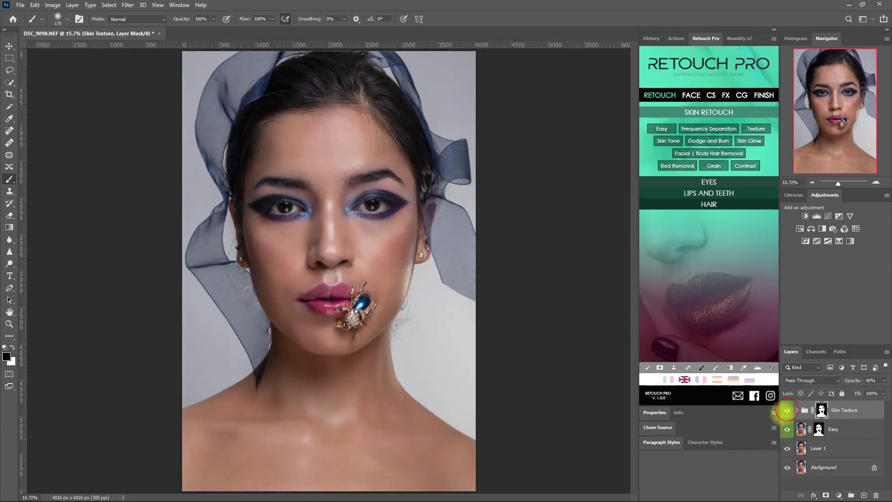
Group the Skin Texture and Easy layers into Group 1 and compare it on and off.
left_click(858, 430, "shift")
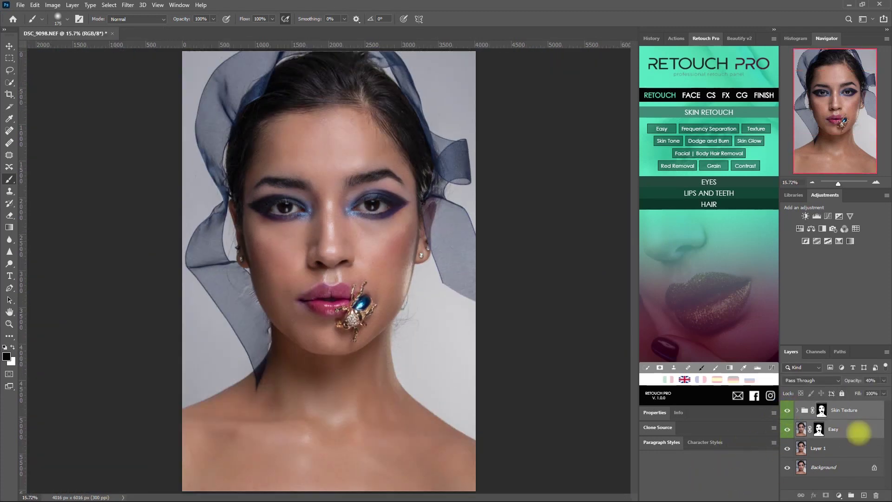
key("ctrl+g")
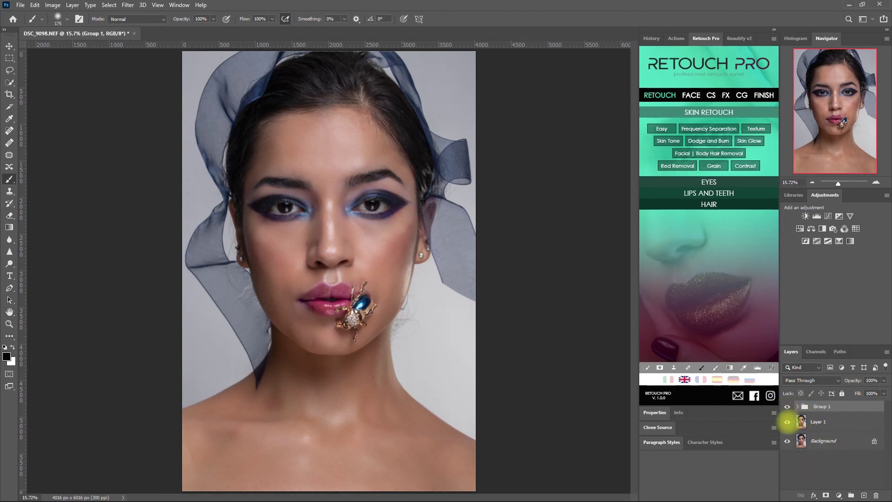
left_click(786, 407)
left_click(787, 407)
left_click(786, 406)
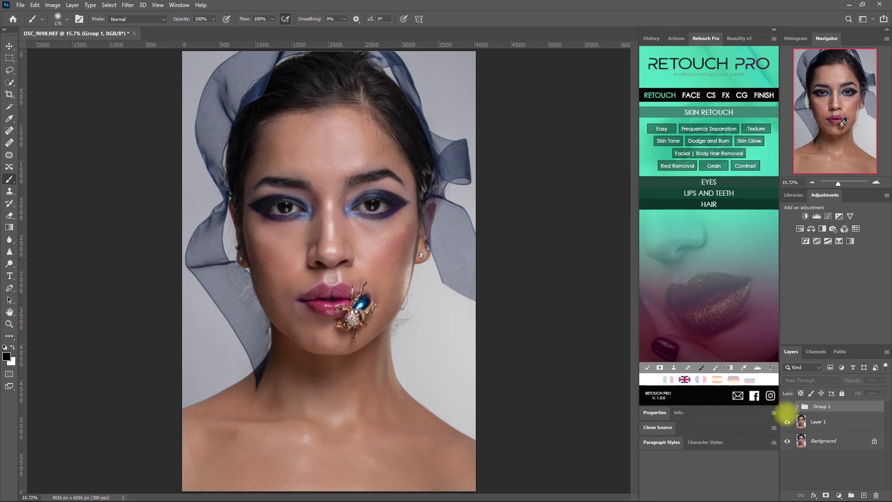
left_click(787, 407)
Zoom in to compare the close-up with Group 1 hidden and shown, then fit on screen.
scroll(378, 239, "up", 5)
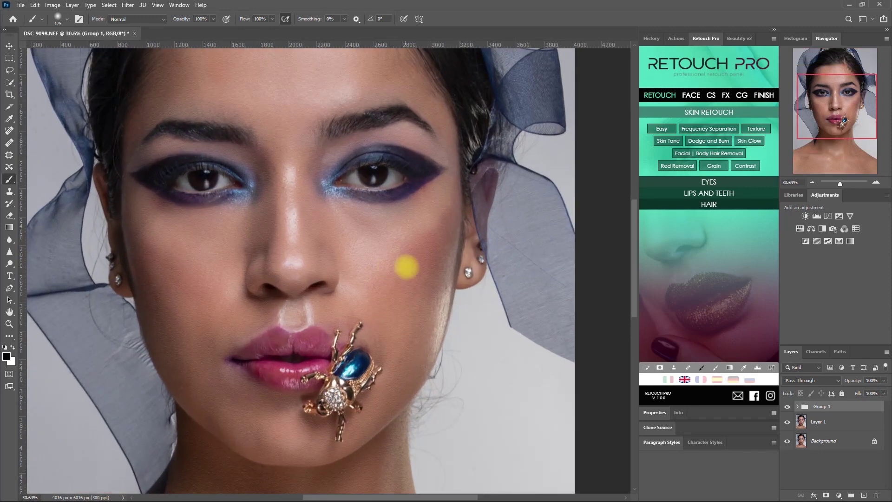
left_click(786, 407)
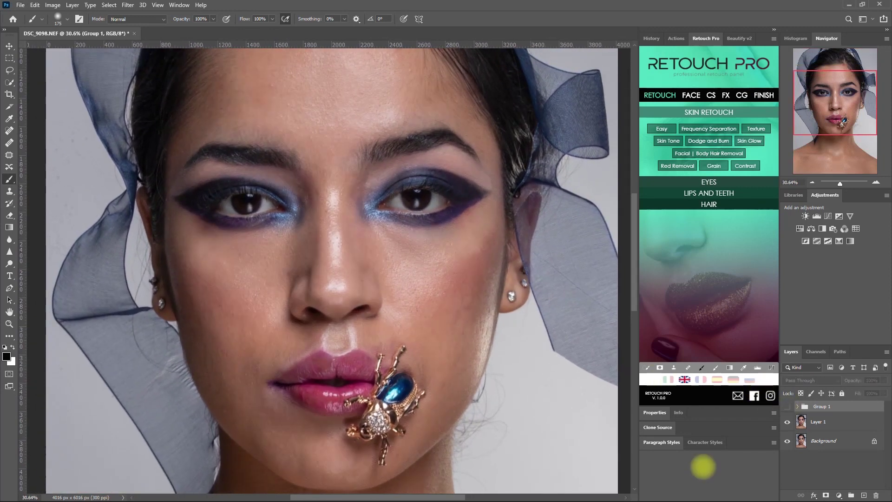
left_click(787, 406)
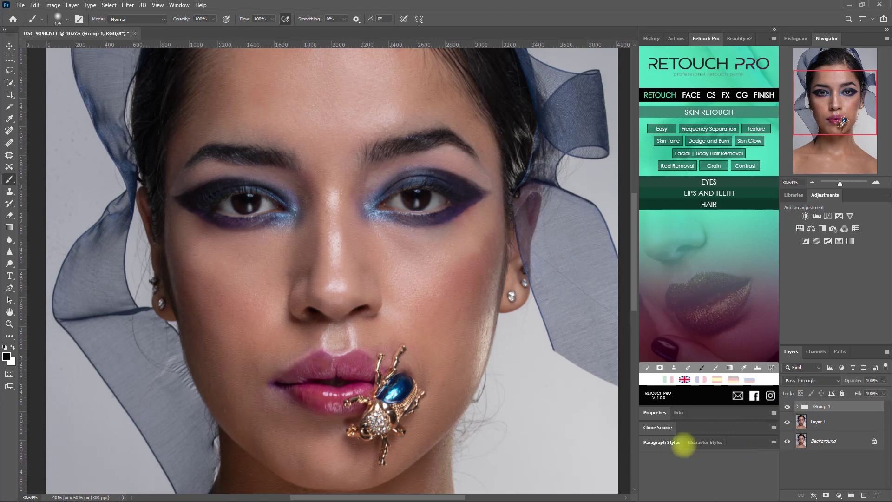
key("ctrl+0")
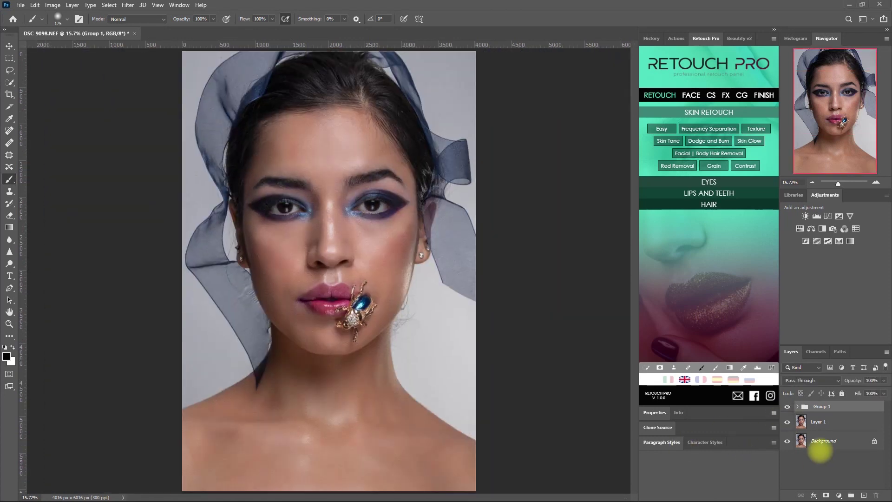
Hide Group 1, run Frequency Separation on Layer 1, and rename Group 1 to Easy.
left_click(818, 422)
left_click(787, 407)
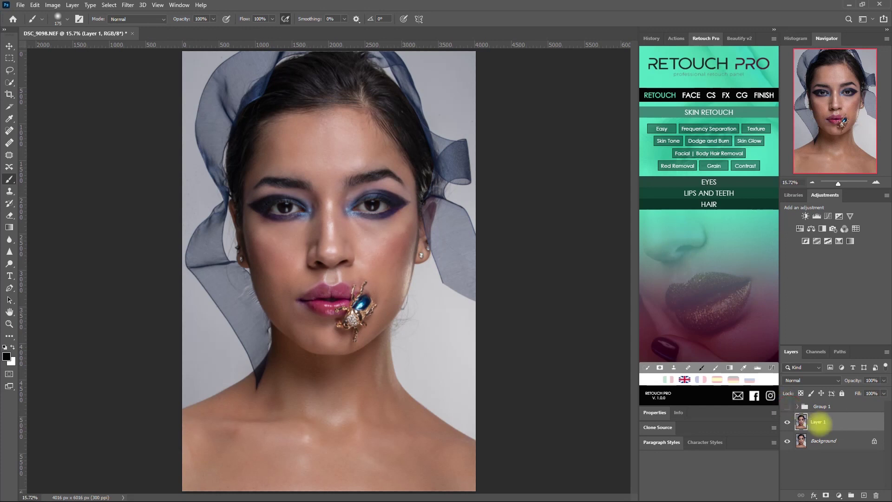
left_click(729, 129)
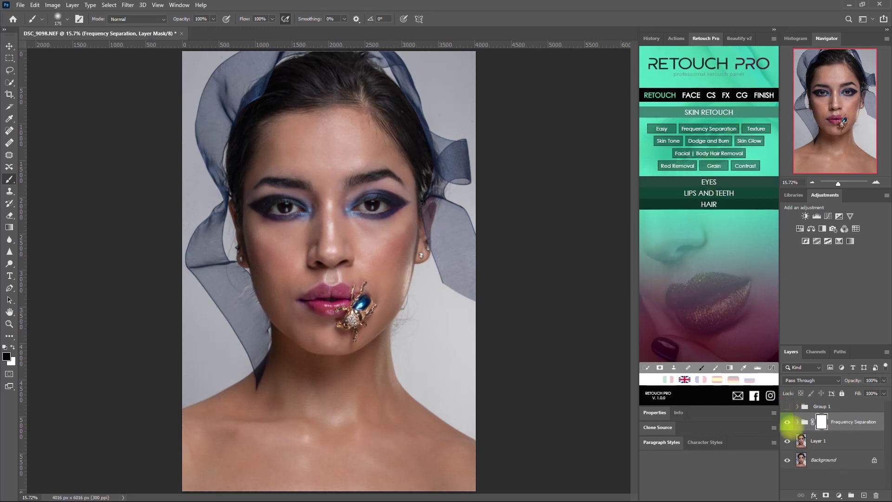
double_click(821, 406)
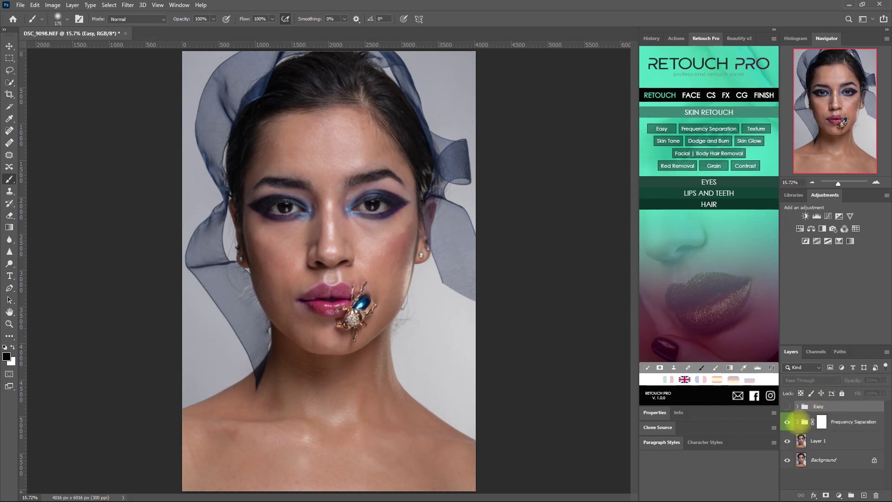
Expand the Frequency Separation group, hide the high layer and select Low.
left_click(797, 421)
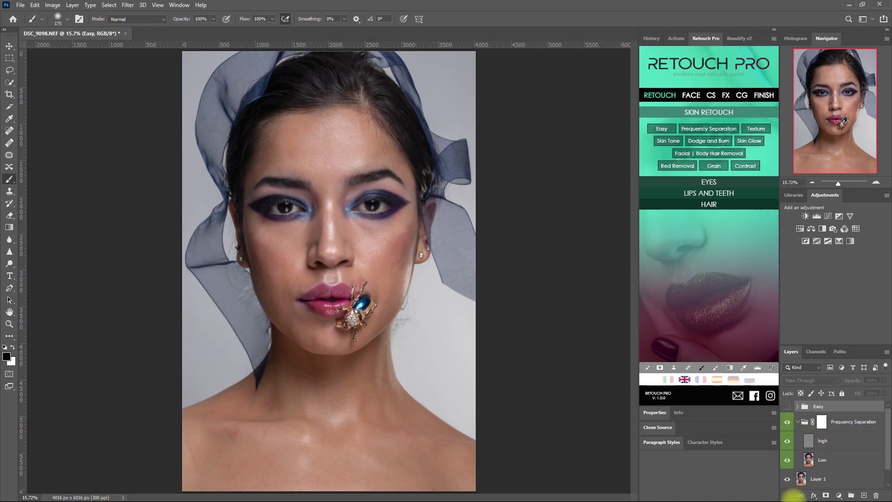
left_click(786, 440)
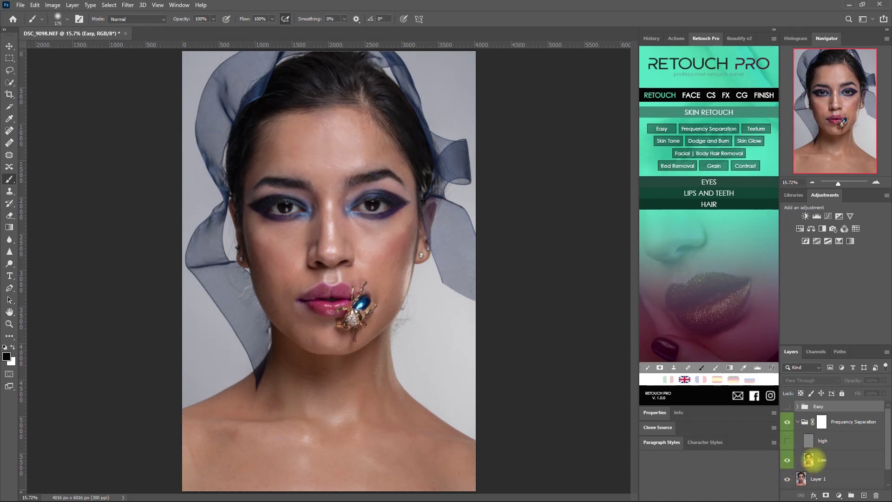
left_click(817, 460)
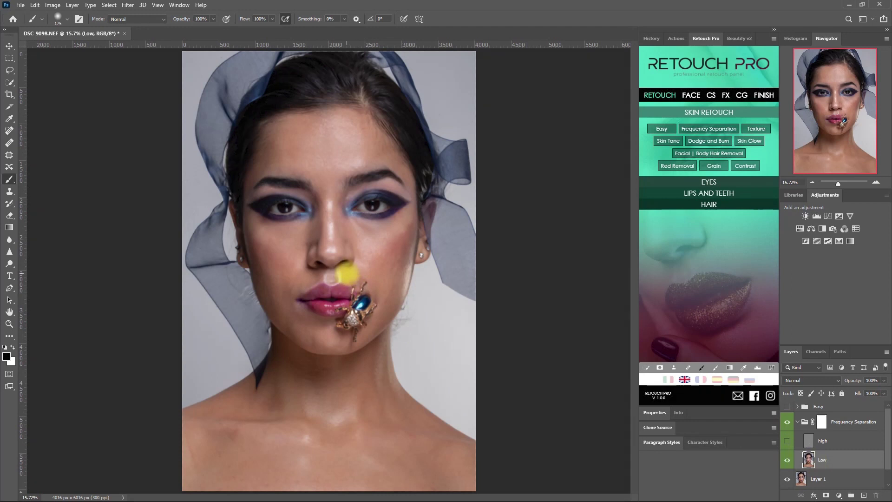
Convert the Low layer to a smart object for smart filters.
left_click(128, 5)
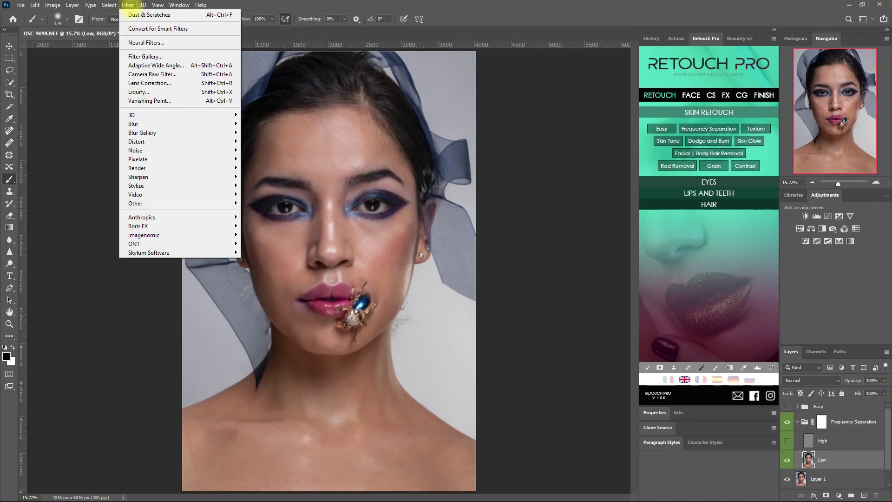
left_click(179, 29)
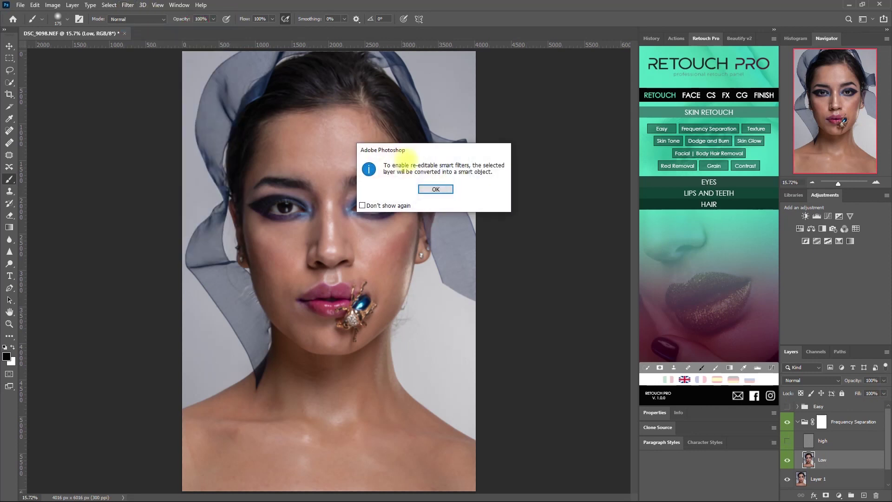
left_click(436, 188)
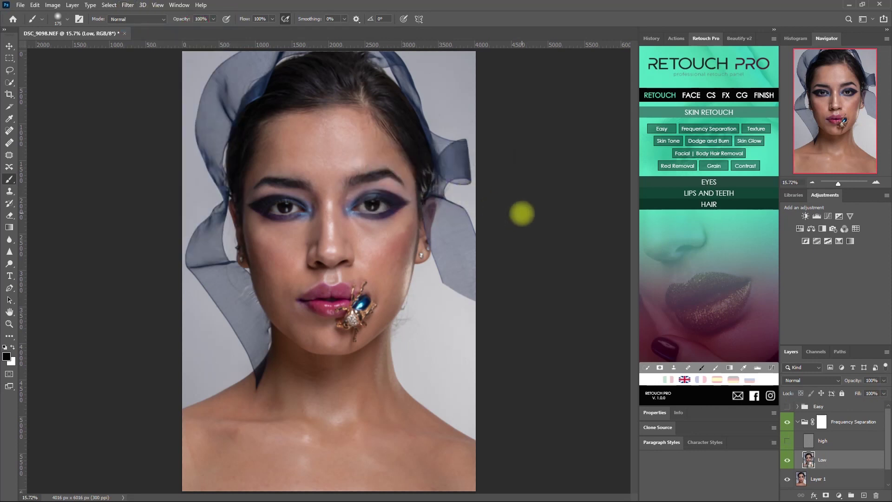
Apply Surface Blur to the Low layer with Radius 60 pixels and Threshold 51 levels.
left_click(127, 5)
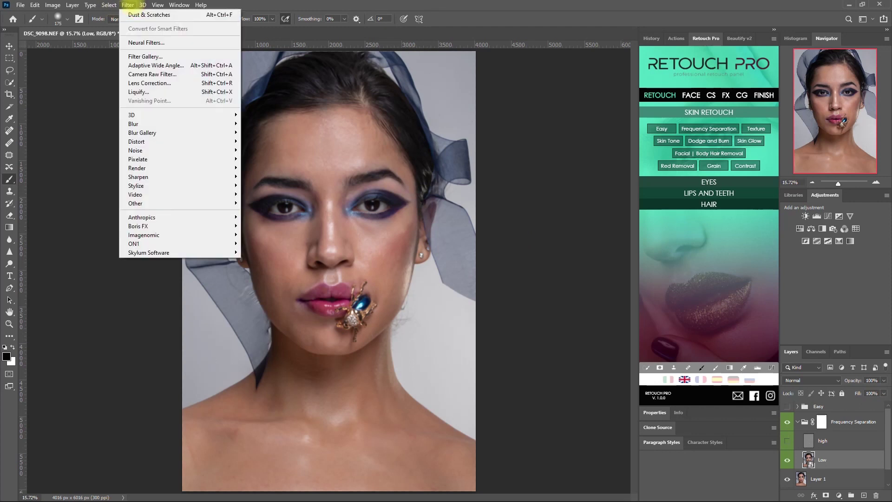
left_click(277, 212)
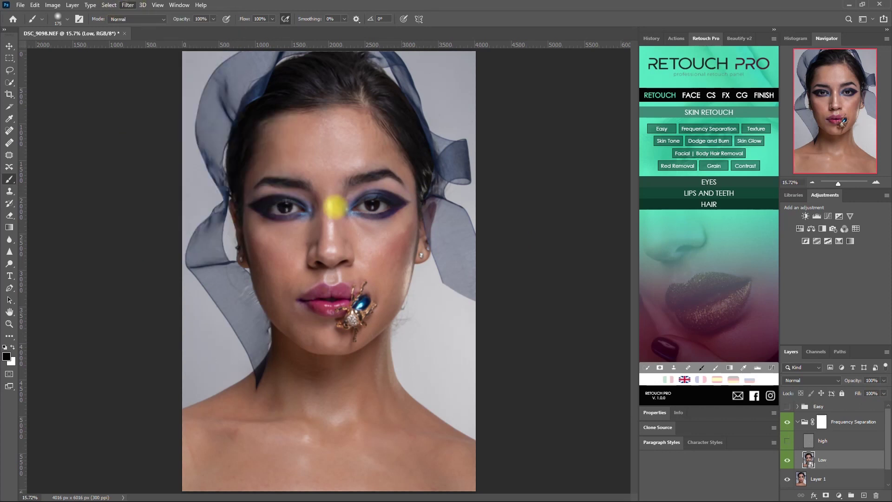
left_click_drag(441, 93, 551, 103)
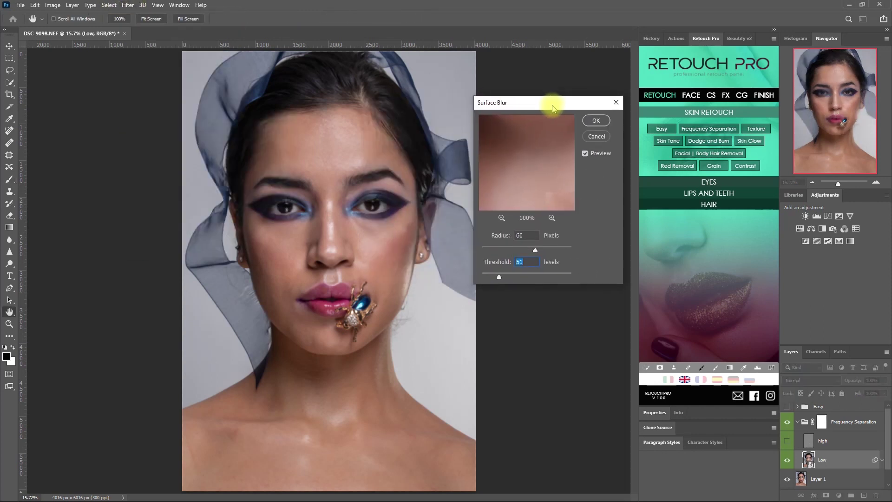
left_click(501, 219)
left_click(501, 218)
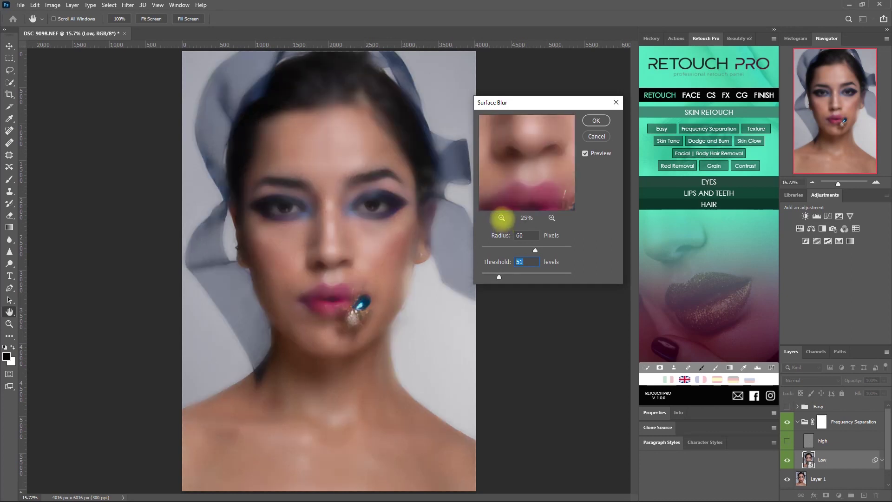
left_click(501, 218)
left_click(501, 218)
left_click(502, 219)
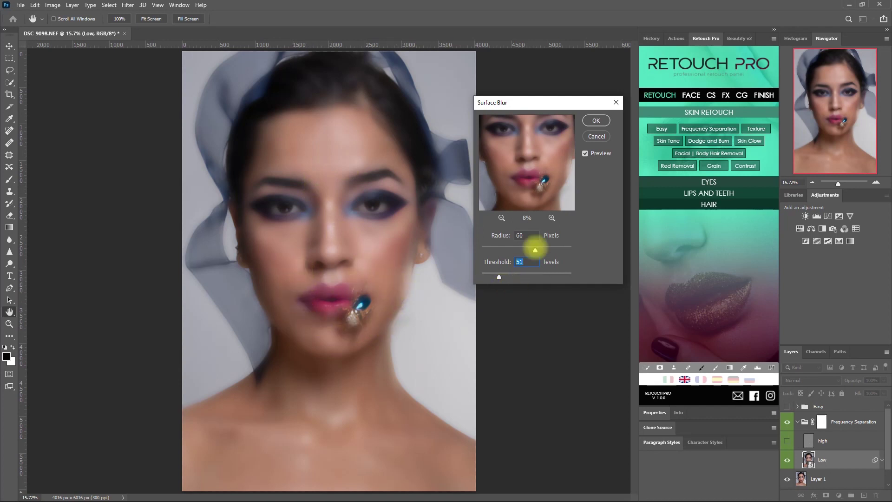
left_click(595, 120)
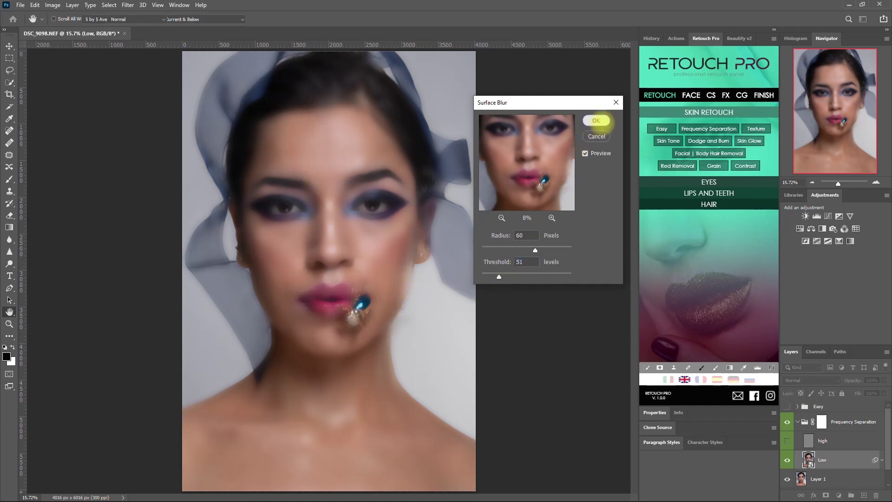
key("b")
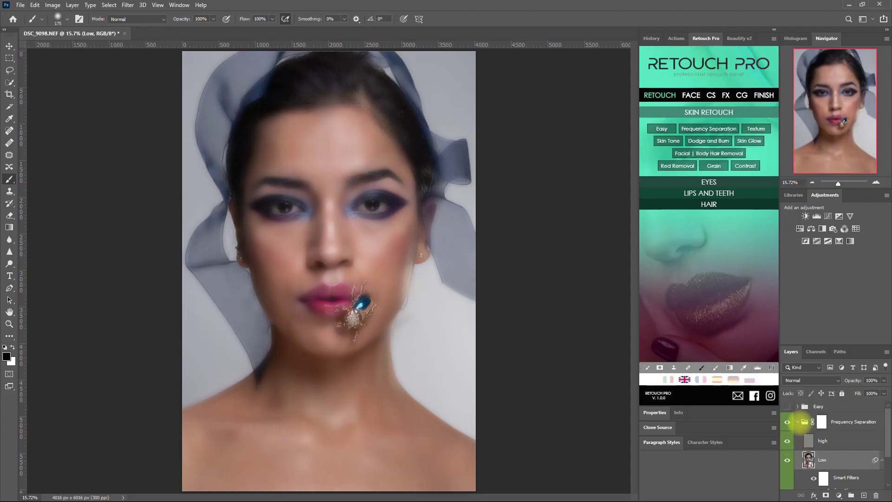
Collapse the Frequency Separation group, lower its opacity to 30% and compare it on and off.
left_click(796, 422)
left_click(884, 379)
left_click_drag(884, 391, 862, 391)
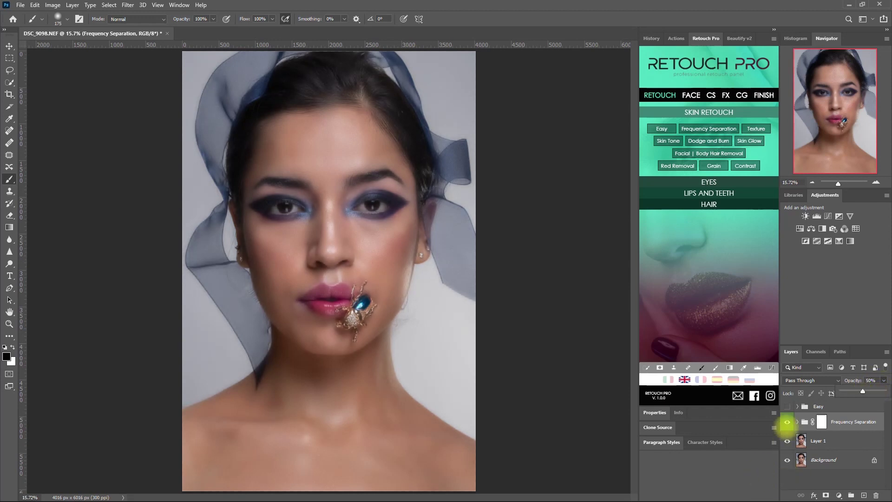
left_click(786, 421)
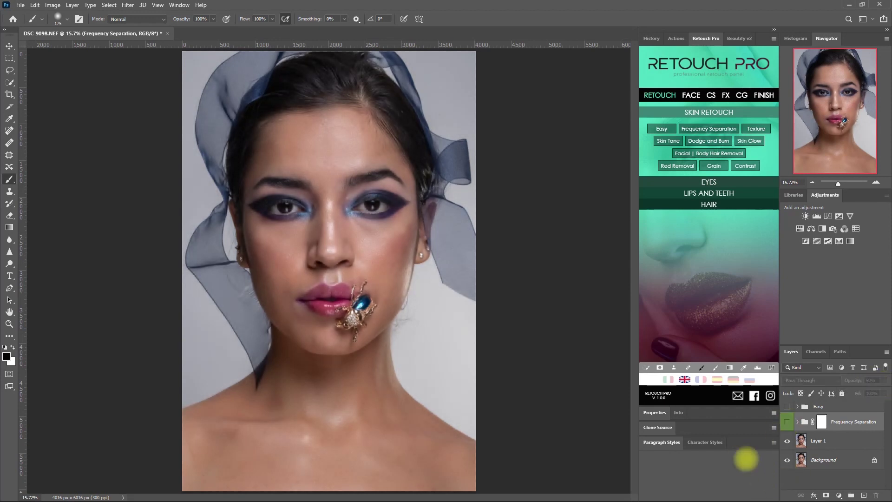
left_click(786, 422)
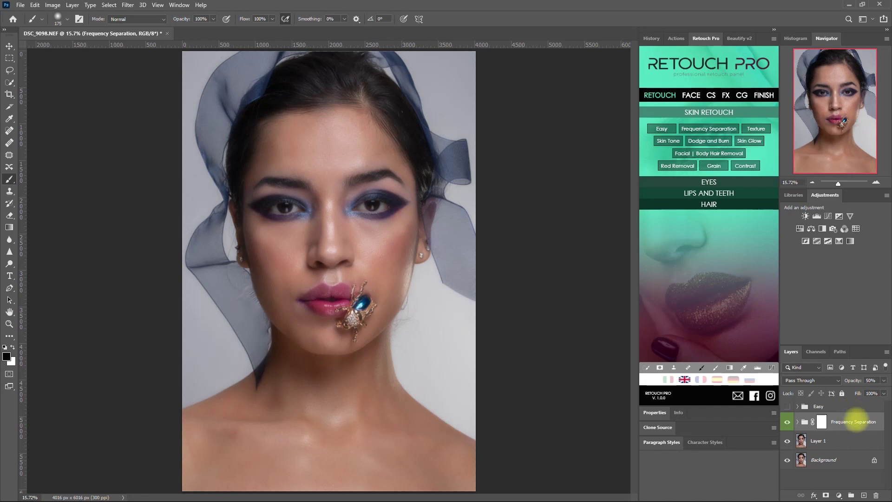
left_click(883, 380)
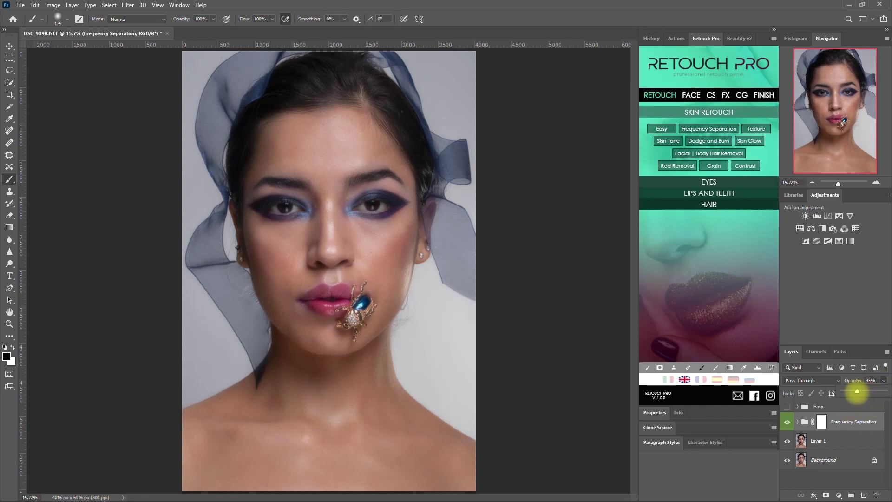
left_click(787, 421)
left_click(787, 421)
left_click(784, 423)
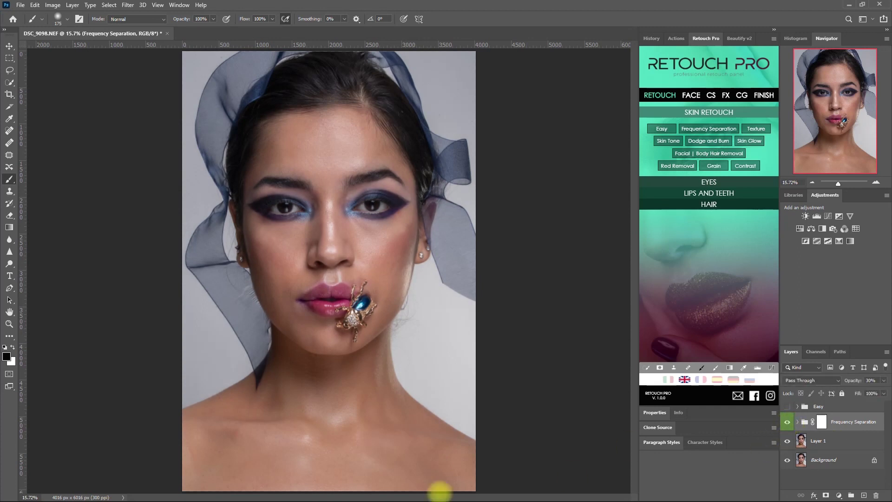
Zoom in on the face and compare the skin with Frequency Separation hidden and shown.
scroll(371, 260, "up", 3)
scroll(464, 292, "up", 2)
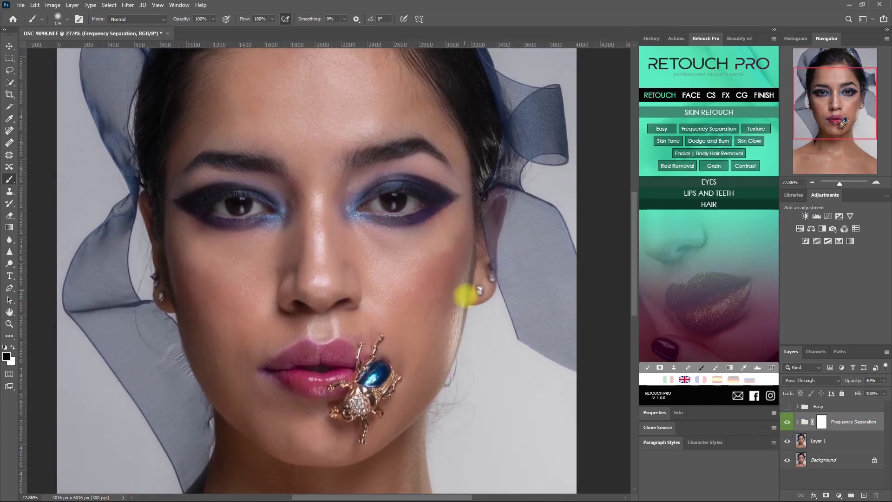
left_click(788, 422)
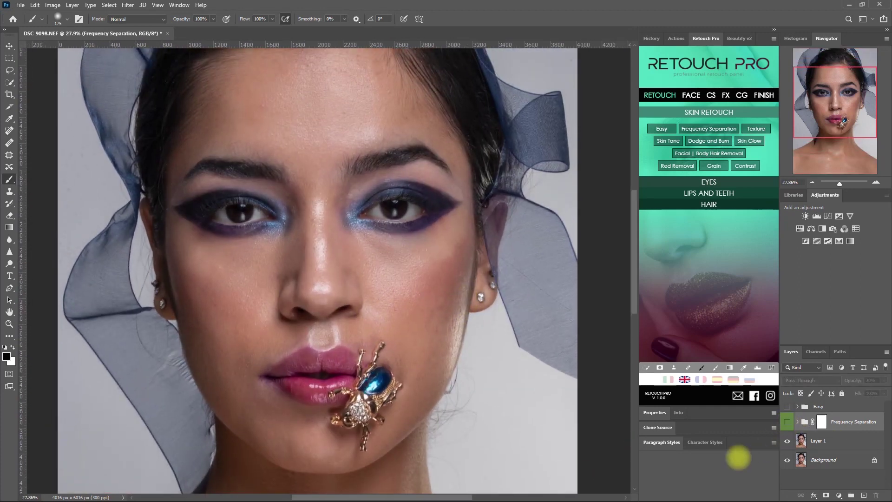
left_click(786, 422)
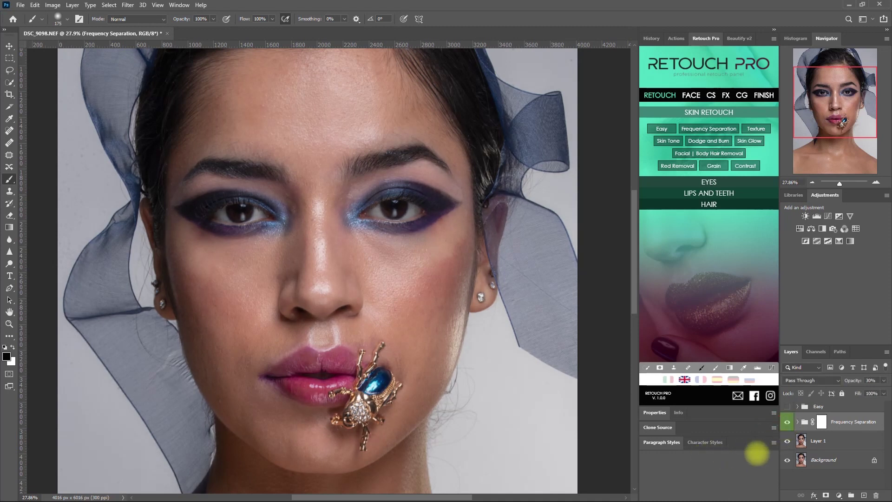
left_click(787, 422)
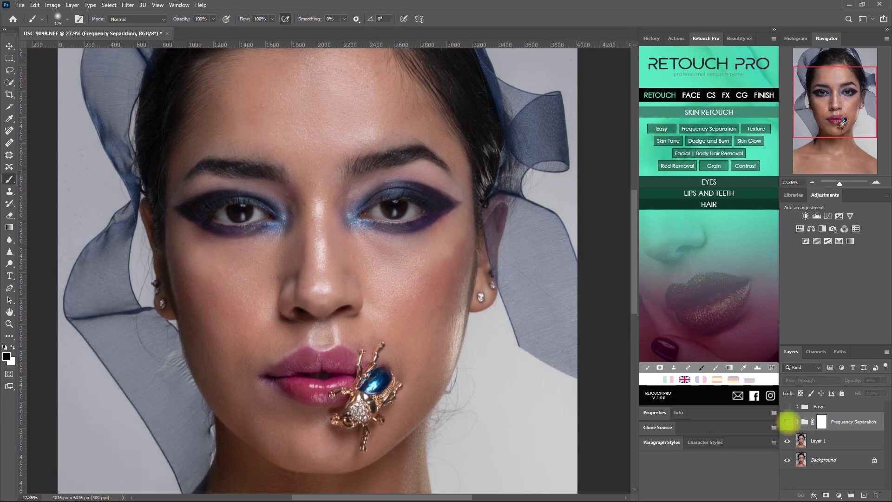
left_click(787, 421)
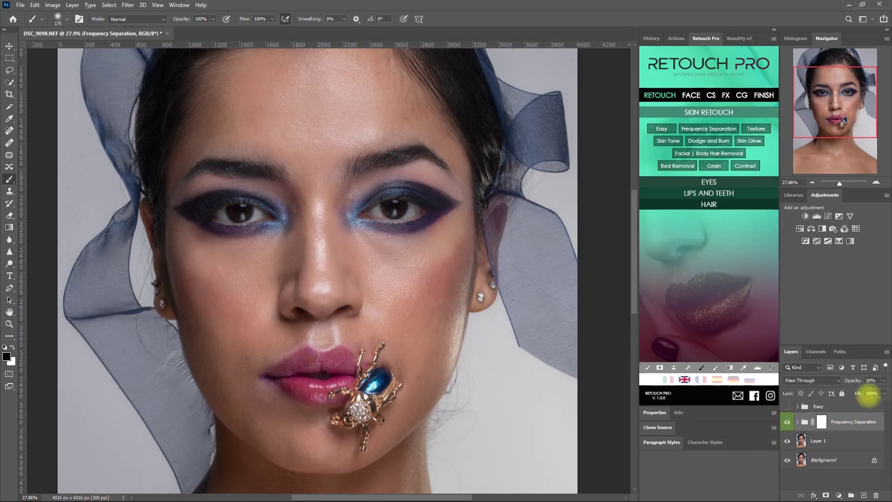
Set the Frequency Separation group's opacity to 40% and compare it on and off.
left_click(864, 379)
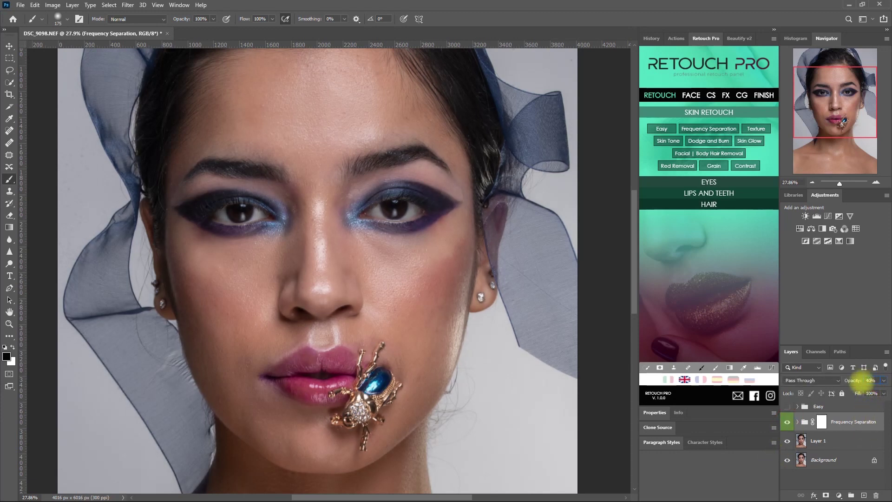
left_click(786, 421)
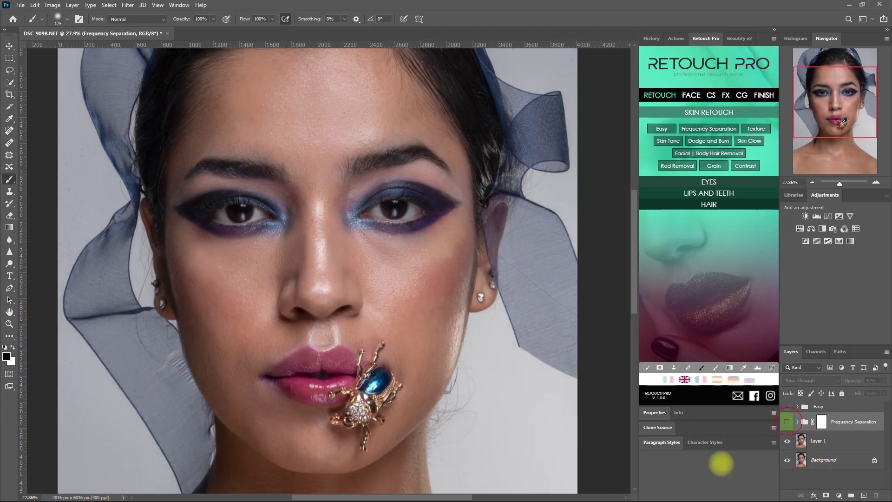
left_click(786, 421)
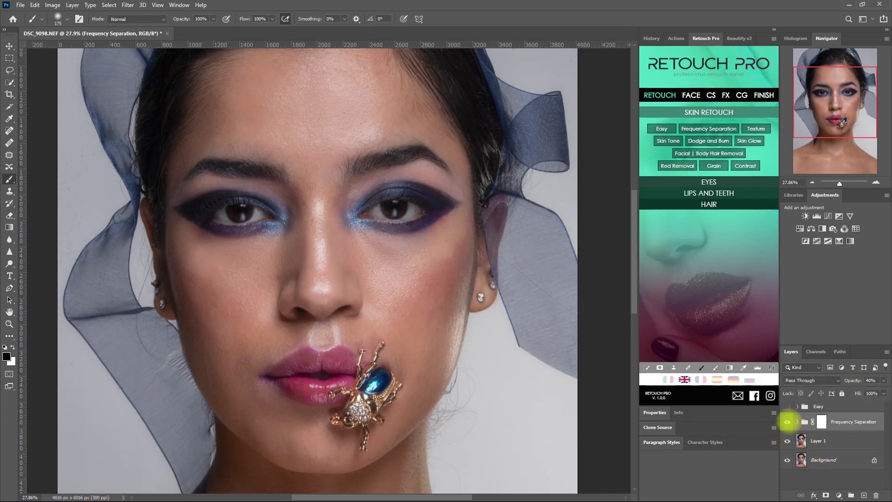
left_click(787, 422)
left_click(786, 422)
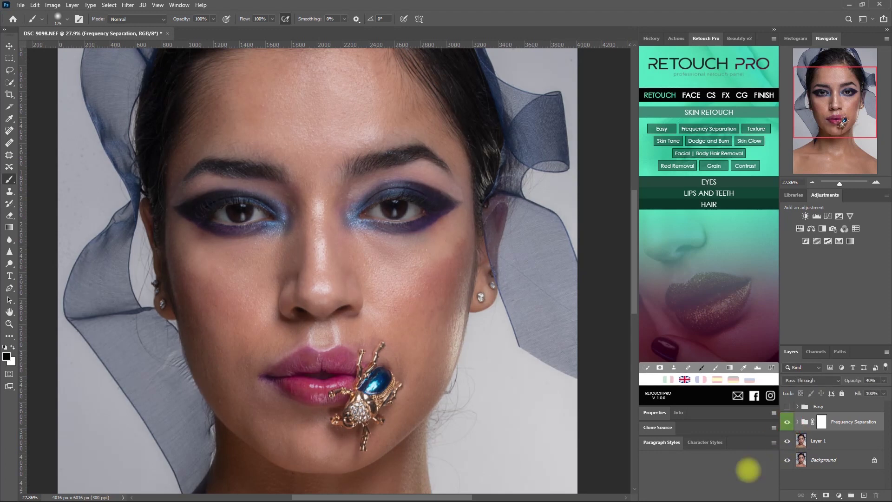
Turn on the Easy group, compare it off and on, and fit the image on screen.
left_click(786, 406)
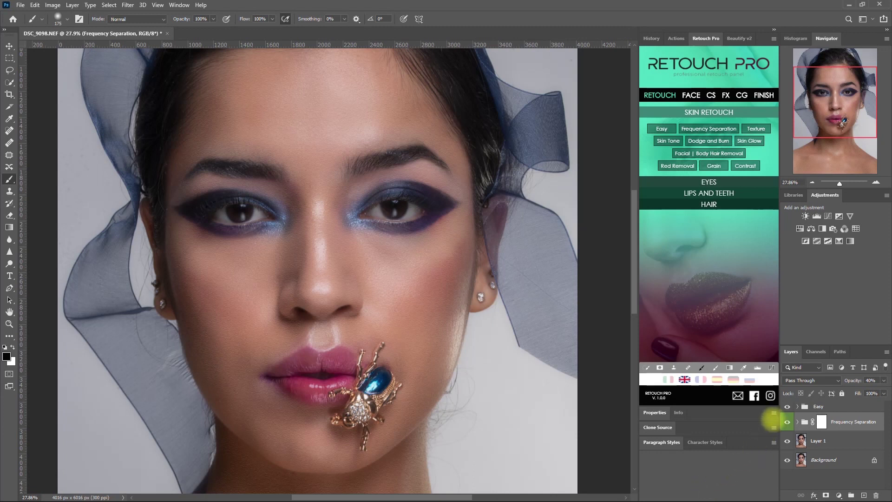
left_click(787, 406)
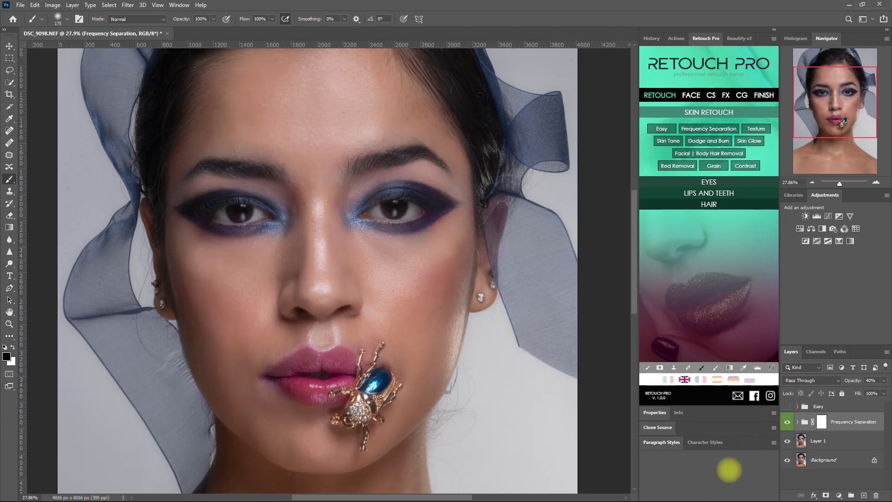
left_click(787, 405)
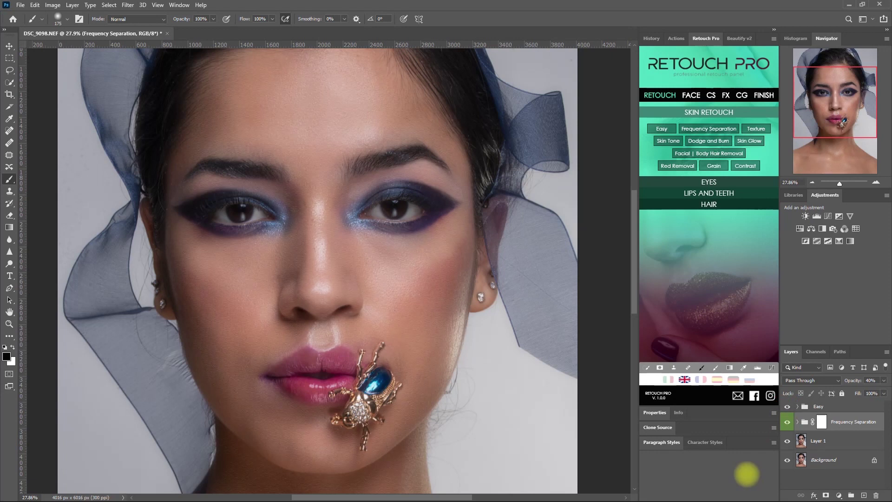
left_click(787, 406)
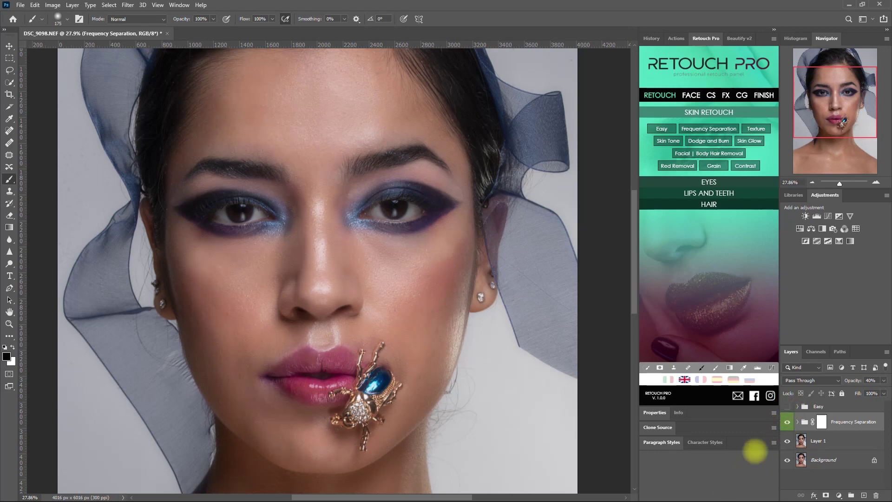
key("ctrl+0")
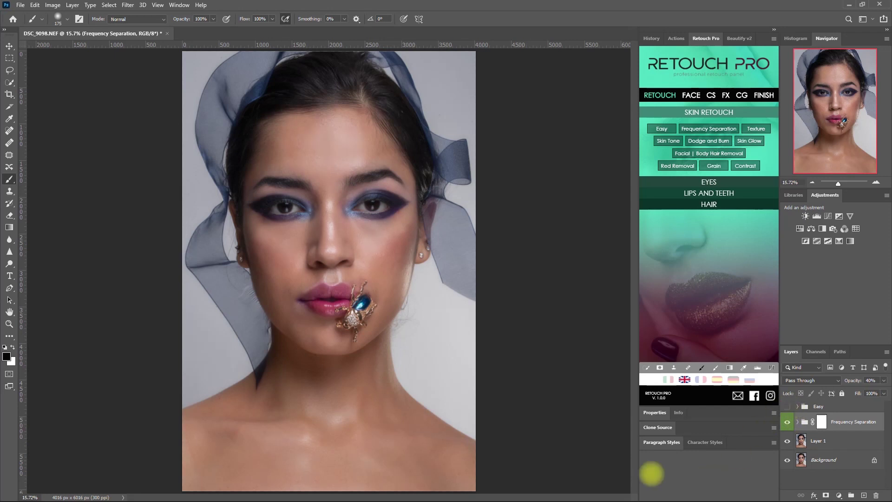
left_click(787, 405)
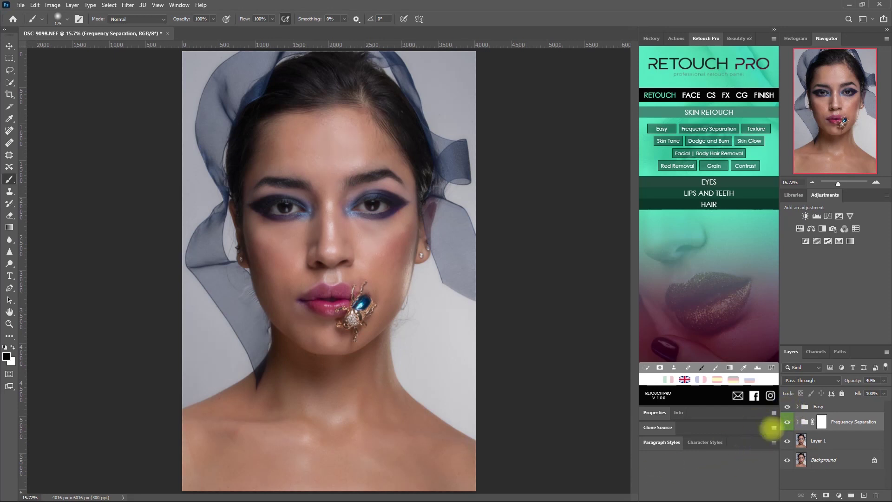